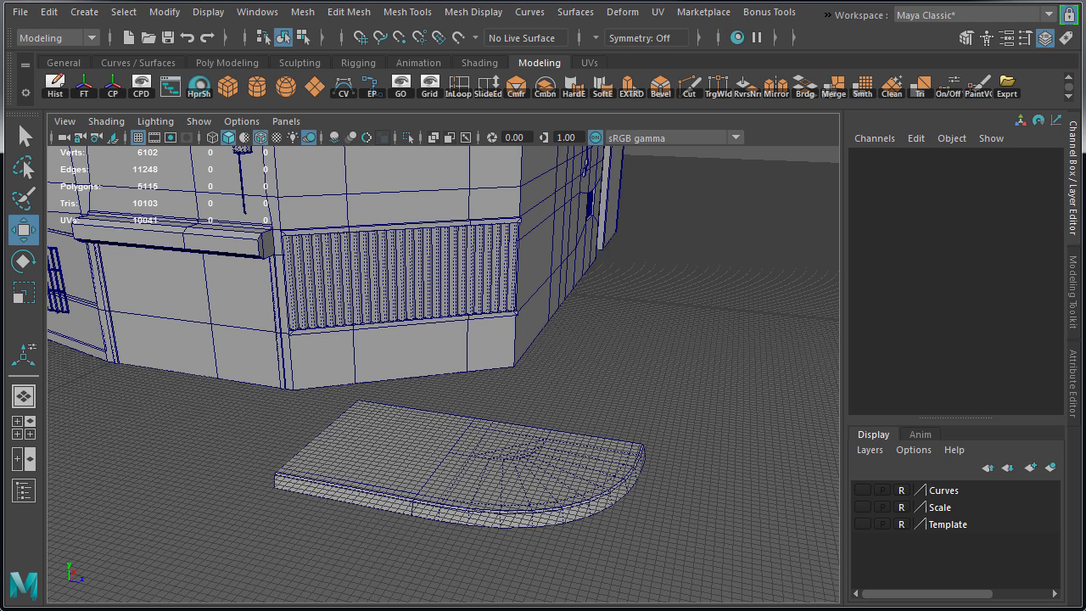
# Step: Hide the grid, try moving the straight and curved sidewalk pieces apart with grid snapping, and undo those moves
pyautogui.click(139, 139)
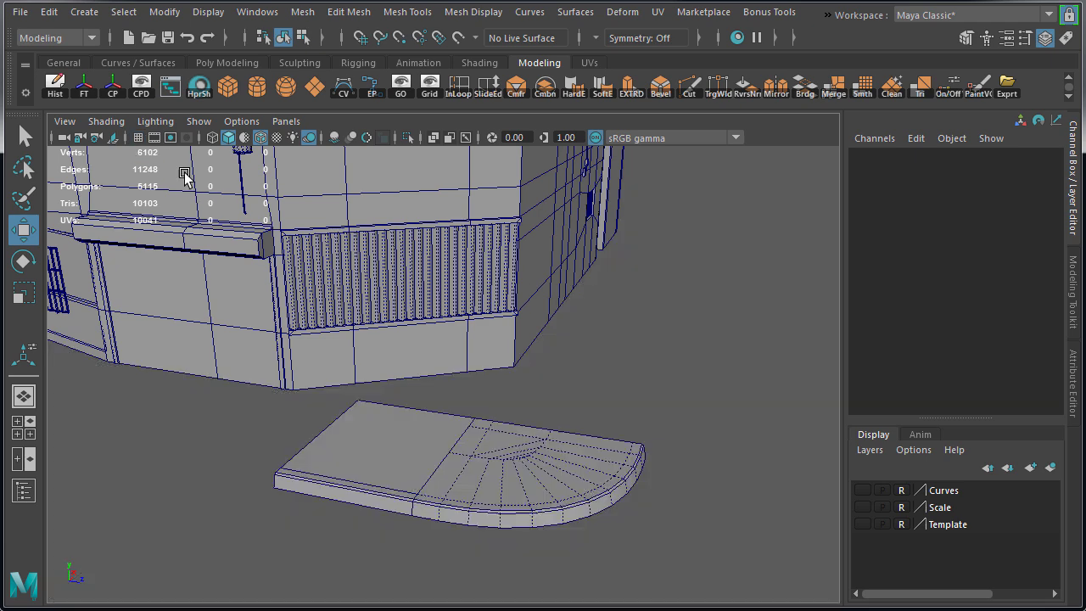
pyautogui.click(568, 460)
pyautogui.press('x')
pyautogui.moveTo(540, 436); pyautogui.dragTo(466, 460)
pyautogui.click(395, 456)
pyautogui.scroll(4, 548, 475)
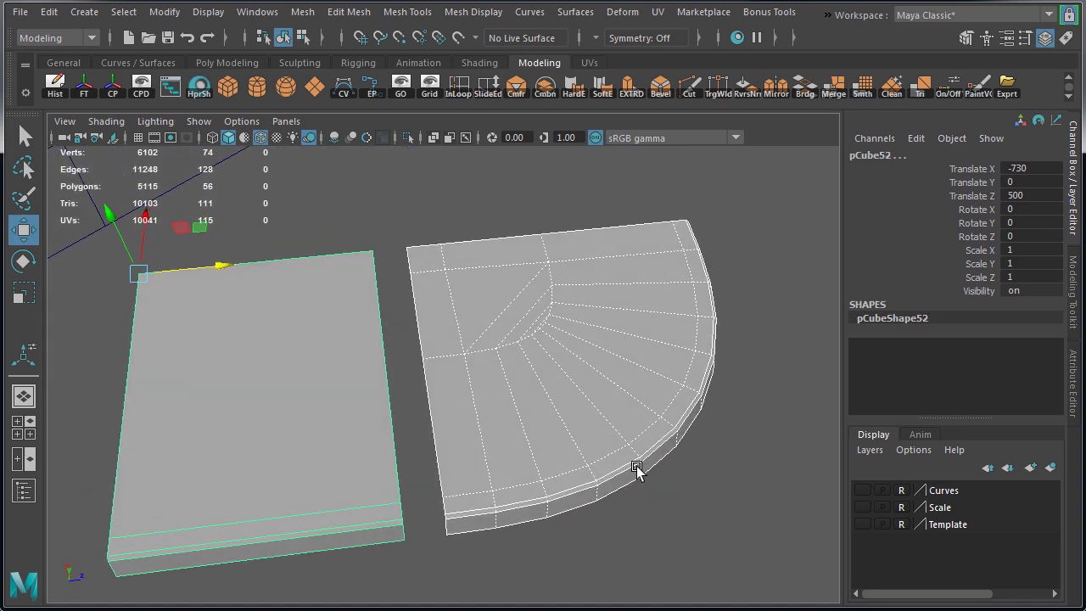
pyautogui.click(721, 482)
pyautogui.keyDown('alt'); pyautogui.moveTo(582, 478); pyautogui.dragTo(564, 460); pyautogui.keyUp('alt')
pyautogui.hotkey('ctrl', 'z')
pyautogui.hotkey('ctrl', 'z')
pyautogui.hotkey('ctrl', 'z')
# Step: Duplicate the straight sidewalk piece repeatedly end to end along the building until the row reaches Z -300
pyautogui.scroll(-4, 567, 452)
pyautogui.click(536, 409)
pyautogui.keyDown('shift'); pyautogui.moveTo(510, 336); pyautogui.dragTo(291, 342); pyautogui.keyUp('shift')
pyautogui.hotkey('shift', 'd')
pyautogui.hotkey('shift', 'd')
pyautogui.hotkey('shift', 'd')
pyautogui.scroll(-4, 379, 392)
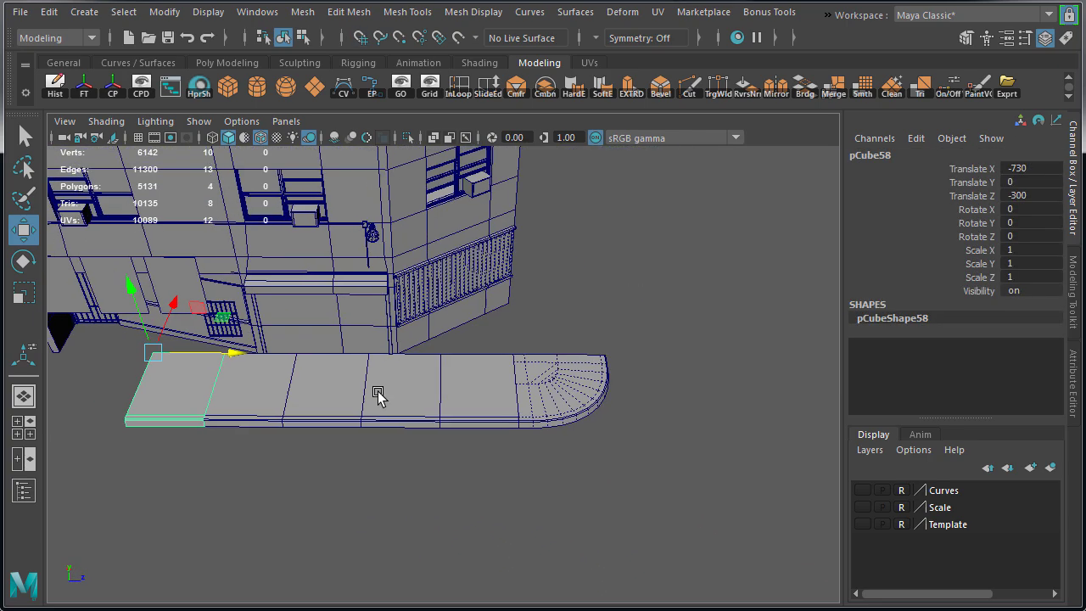
pyautogui.keyDown('alt'); pyautogui.moveTo(379, 395); pyautogui.dragTo(420, 403); pyautogui.keyUp('alt')
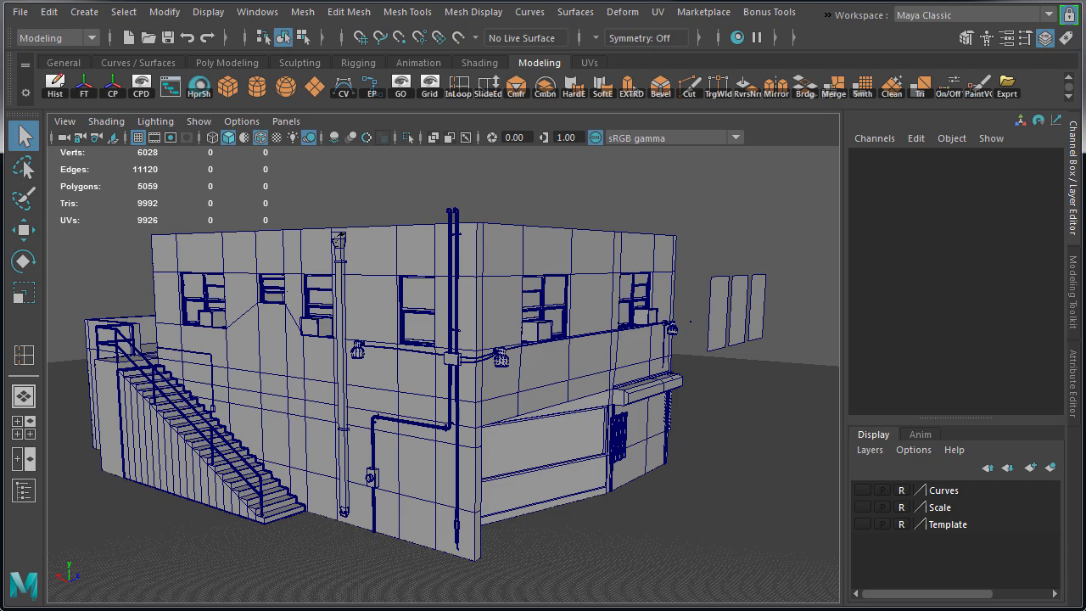
# Step: Create a polygon cube and move it onto the ground in front of the shop shutter, about X -1011 and Z 299
pyautogui.keyDown('alt'); pyautogui.moveTo(730, 543); pyautogui.dragTo(472, 384); pyautogui.keyUp('alt')
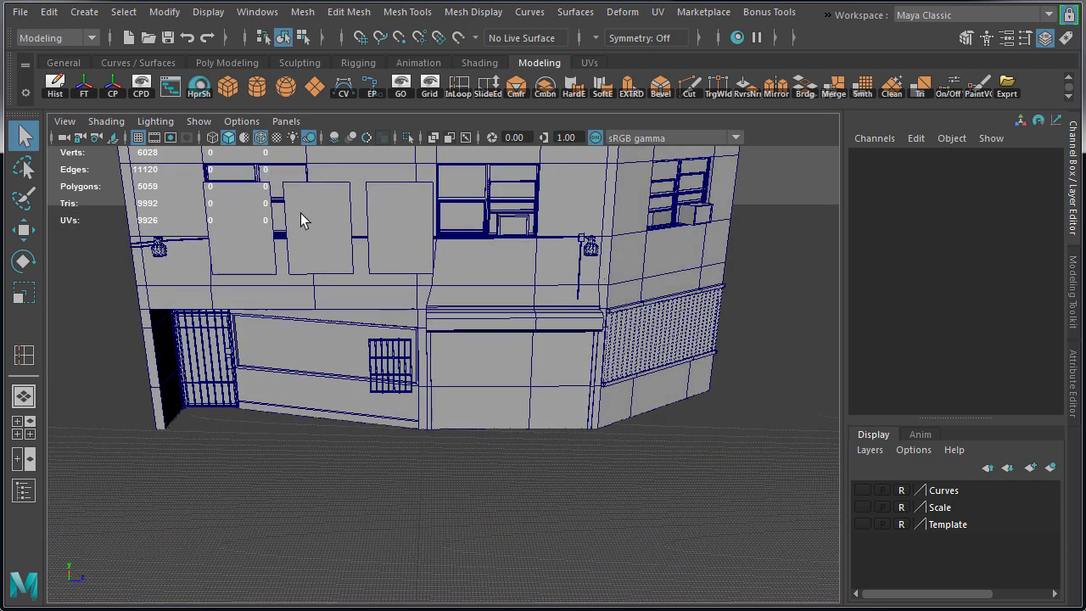
pyautogui.click(226, 88)
pyautogui.press('w')
pyautogui.moveTo(430, 326); pyautogui.dragTo(651, 489)
pyautogui.keyDown('alt'); pyautogui.moveTo(653, 462); pyautogui.dragTo(616, 381, button='middle'); pyautogui.keyUp('alt')
pyautogui.keyDown('alt'); pyautogui.moveTo(616, 381); pyautogui.dragTo(541, 388); pyautogui.keyUp('alt')
pyautogui.keyDown('alt'); pyautogui.moveTo(540, 389); pyautogui.dragTo(835, 370, button='right'); pyautogui.keyUp('alt')
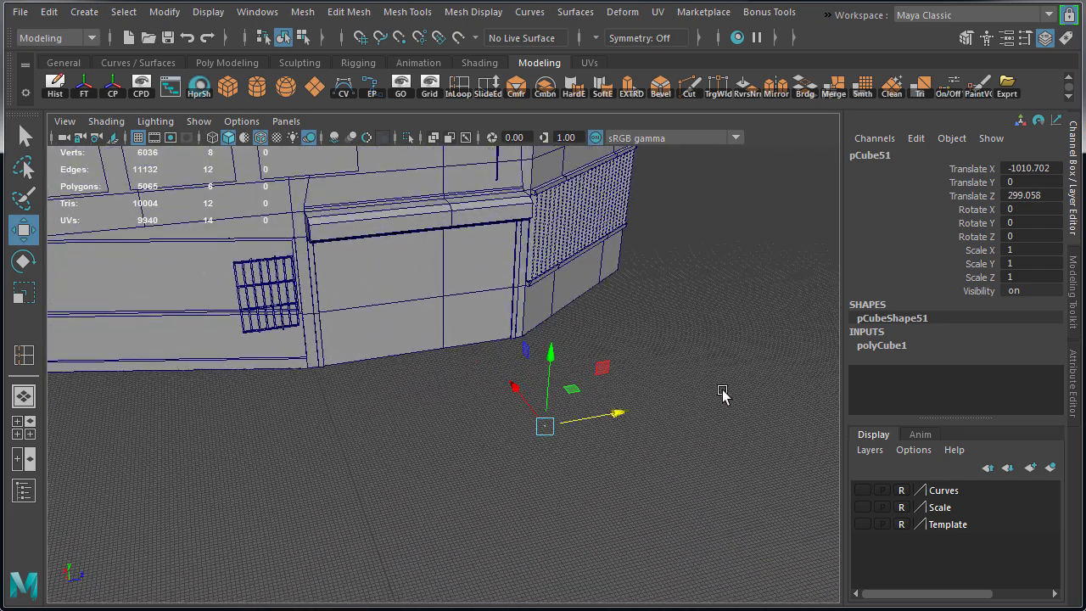
# Step: Set the cube's width to 260, height to 20 and depth to 200
pyautogui.click(924, 341)
pyautogui.click(1030, 356)
pyautogui.write('260')
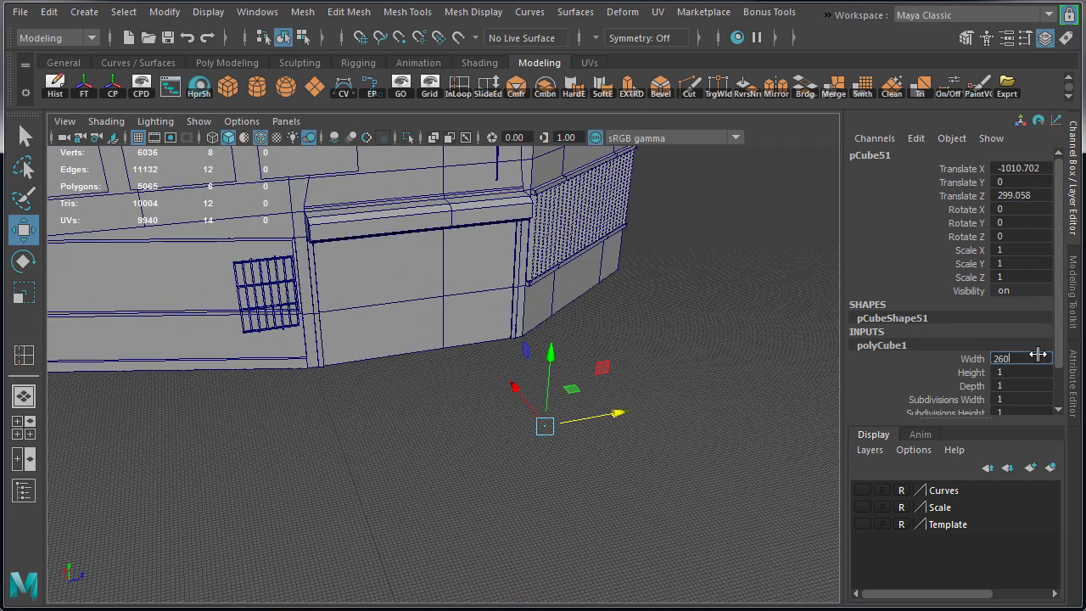
pyautogui.click(1039, 371)
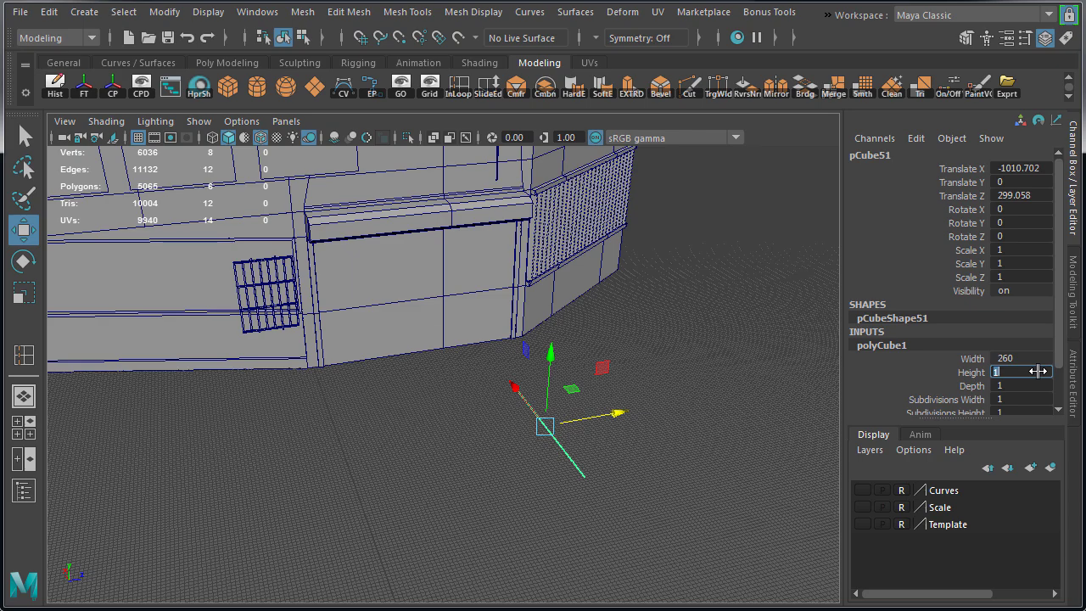
pyautogui.write('20')
pyautogui.press('Tab')
pyautogui.write('2')
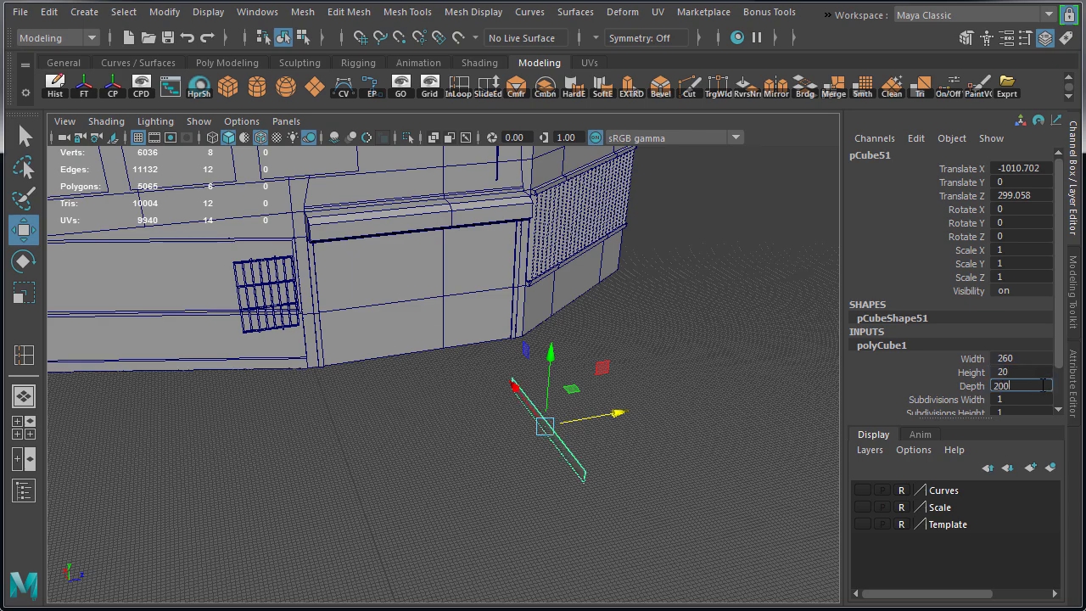
pyautogui.write('00')
pyautogui.press('Return')
# Step: Move the slab's pivot onto the upper corner vertex nearest the building
pyautogui.keyDown('alt'); pyautogui.moveTo(402, 445); pyautogui.dragTo(438, 448); pyautogui.keyUp('alt')
pyautogui.keyDown('alt'); pyautogui.moveTo(438, 447); pyautogui.dragTo(589, 468, button='right'); pyautogui.keyUp('alt')
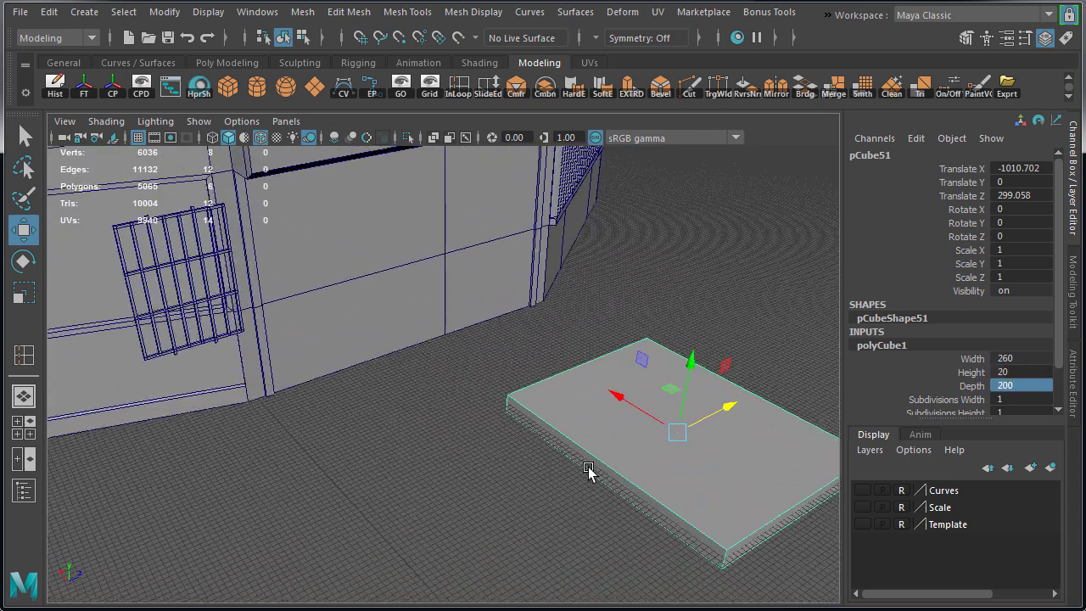
pyautogui.press('d')
pyautogui.press('c')
pyautogui.moveTo(596, 455); pyautogui.dragTo(499, 393, button='middle')
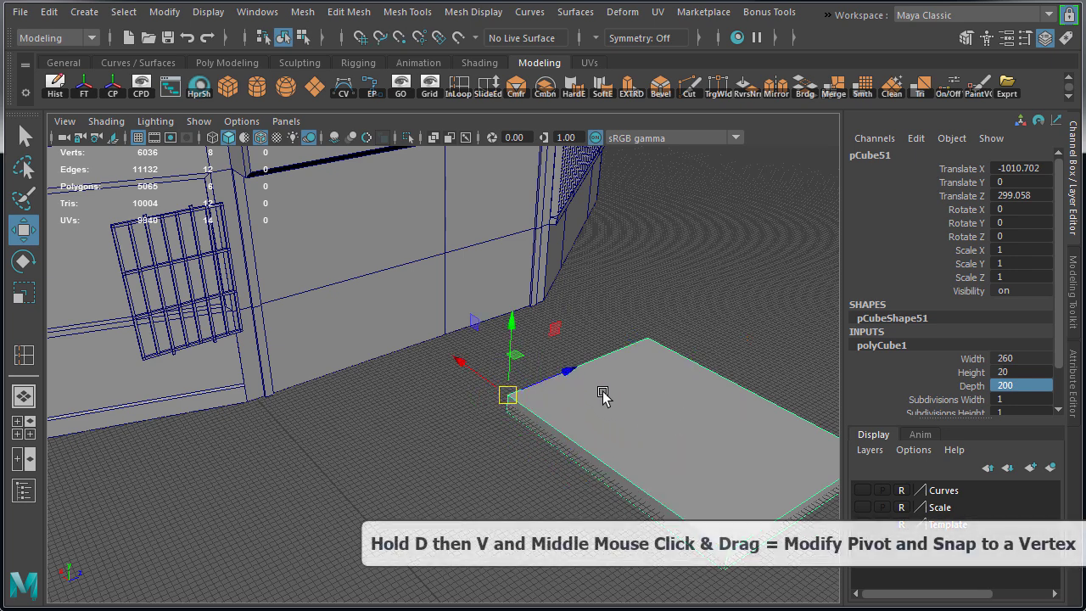
# Step: Snap the slab to the grid against the building wall at X -860, Y -10, Z 280
pyautogui.press('x')
pyautogui.moveTo(507, 392); pyautogui.dragTo(497, 374)
pyautogui.moveTo(498, 377); pyautogui.dragTo(407, 347, button='middle')
pyautogui.press('f')
pyautogui.keyDown('alt'); pyautogui.moveTo(331, 349); pyautogui.dragTo(577, 357, button='right'); pyautogui.keyUp('alt')
pyautogui.keyDown('alt'); pyautogui.moveTo(323, 353); pyautogui.dragTo(399, 346); pyautogui.keyUp('alt')
pyautogui.keyDown('alt'); pyautogui.moveTo(399, 346); pyautogui.dragTo(589, 265, button='right'); pyautogui.keyUp('alt')
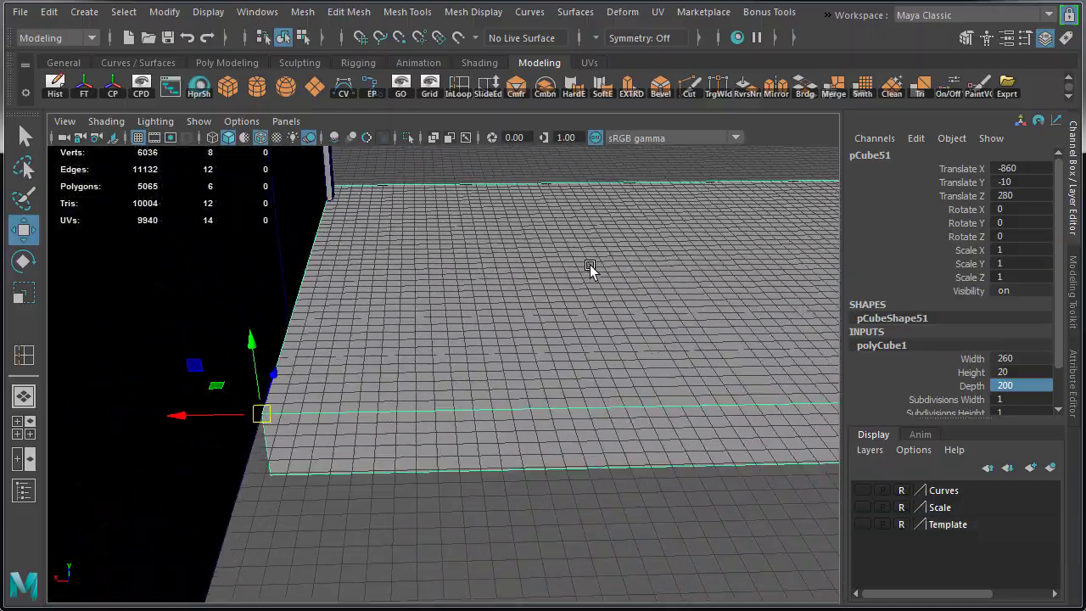
pyautogui.keyDown('alt'); pyautogui.moveTo(589, 265); pyautogui.dragTo(660, 332); pyautogui.keyUp('alt')
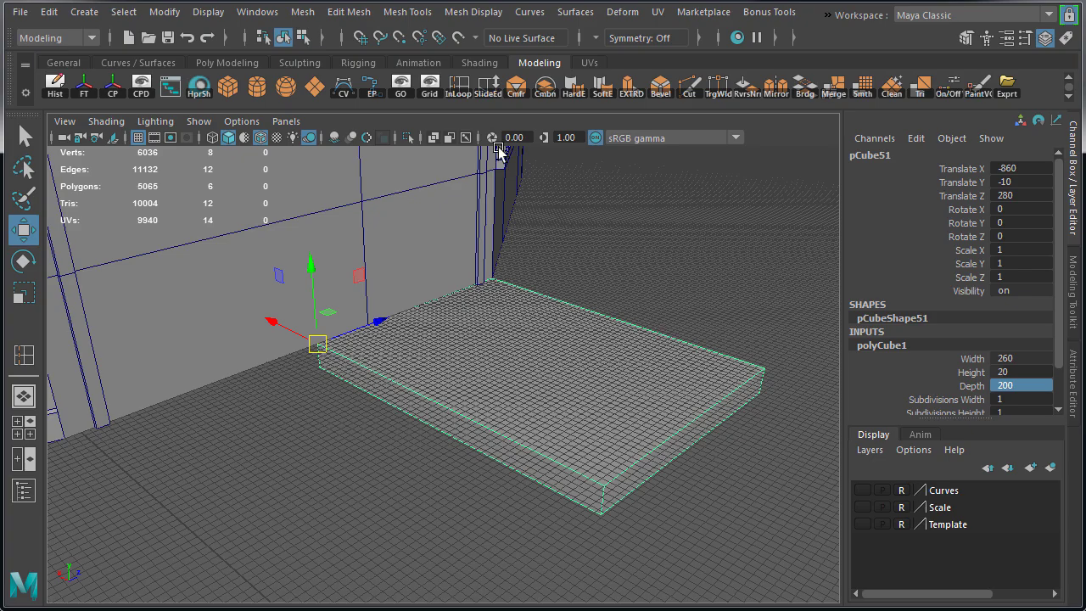
# Step: Insert an edge loop parallel to the slab's street-side edge and line it up with the grid
pyautogui.click(458, 83)
pyautogui.keyDown('alt'); pyautogui.moveTo(659, 383); pyautogui.dragTo(550, 369); pyautogui.keyUp('alt')
pyautogui.keyDown('alt'); pyautogui.moveTo(550, 370); pyautogui.dragTo(679, 441, button='right'); pyautogui.keyUp('alt')
pyautogui.moveTo(655, 466); pyautogui.dragTo(629, 462)
pyautogui.press('w')
pyautogui.moveTo(641, 361)
pyautogui.mouseDown()
pyautogui.moveTo(615, 358)
pyautogui.moveTo(650, 369)
pyautogui.mouseUp()
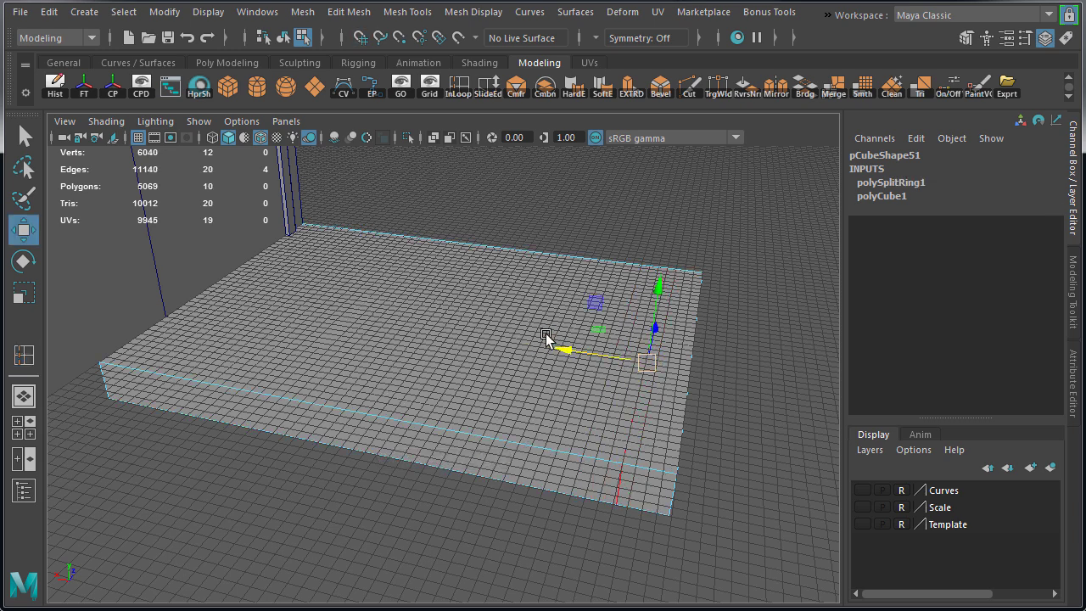
pyautogui.press('space')
pyautogui.press('space')
pyautogui.keyDown('alt'); pyautogui.moveTo(293, 317); pyautogui.dragTo(590, 365, button='right'); pyautogui.keyUp('alt')
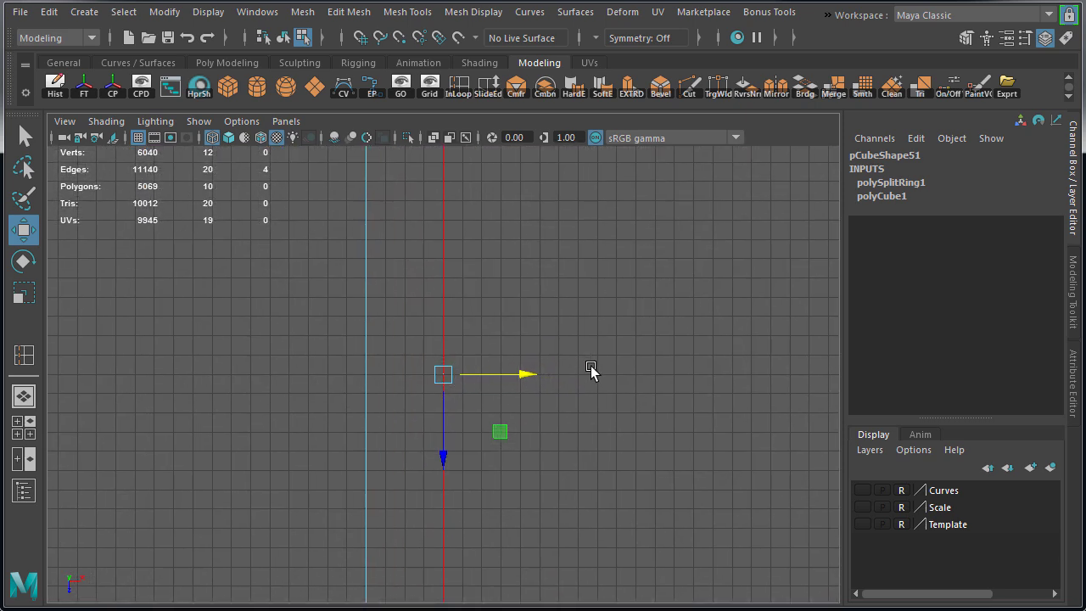
pyautogui.press('space')
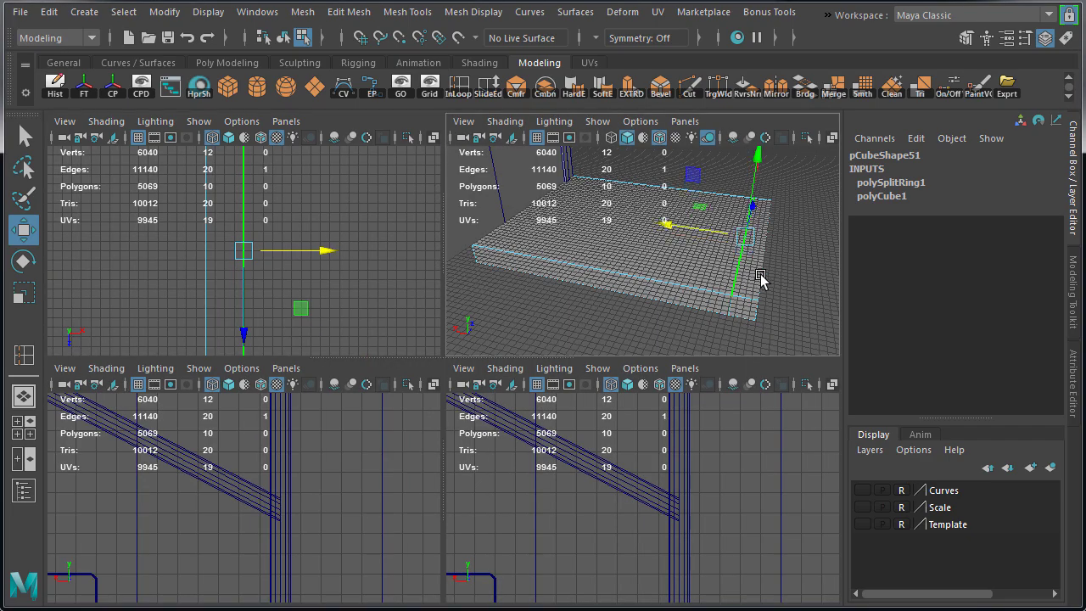
pyautogui.press('space')
pyautogui.keyDown('alt'); pyautogui.moveTo(759, 308); pyautogui.dragTo(667, 298); pyautogui.keyUp('alt')
pyautogui.scroll(3, 667, 296)
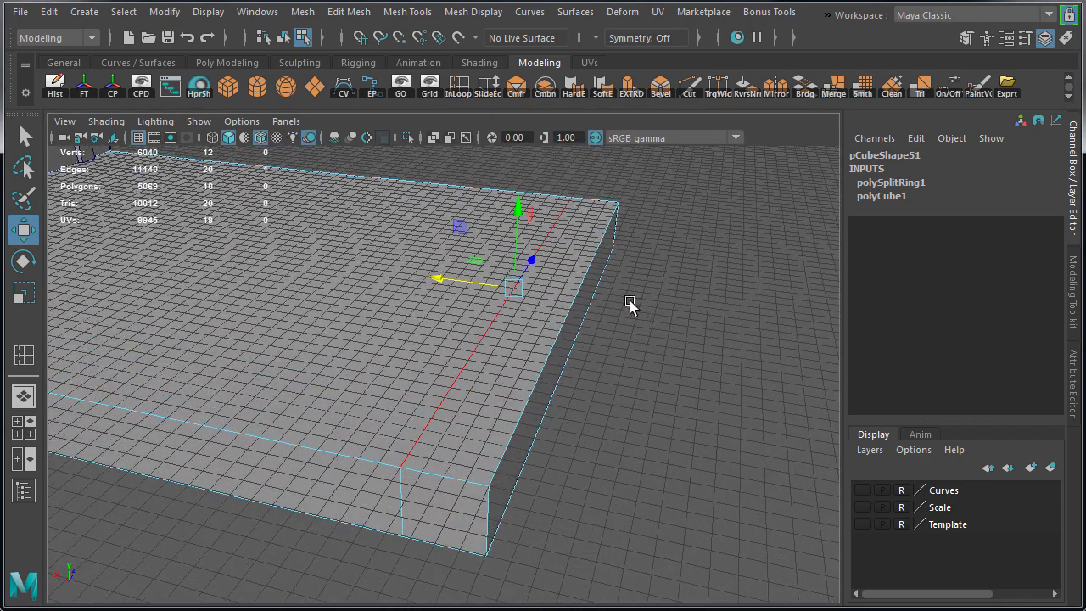
# Step: Move the slab's outer top edge slightly inward, snapped to the grid, to slope the curb face
pyautogui.click(555, 335)
pyautogui.press('x')
pyautogui.moveTo(545, 310); pyautogui.dragTo(531, 296, button='middle')
pyautogui.moveTo(531, 299); pyautogui.dragTo(584, 325)
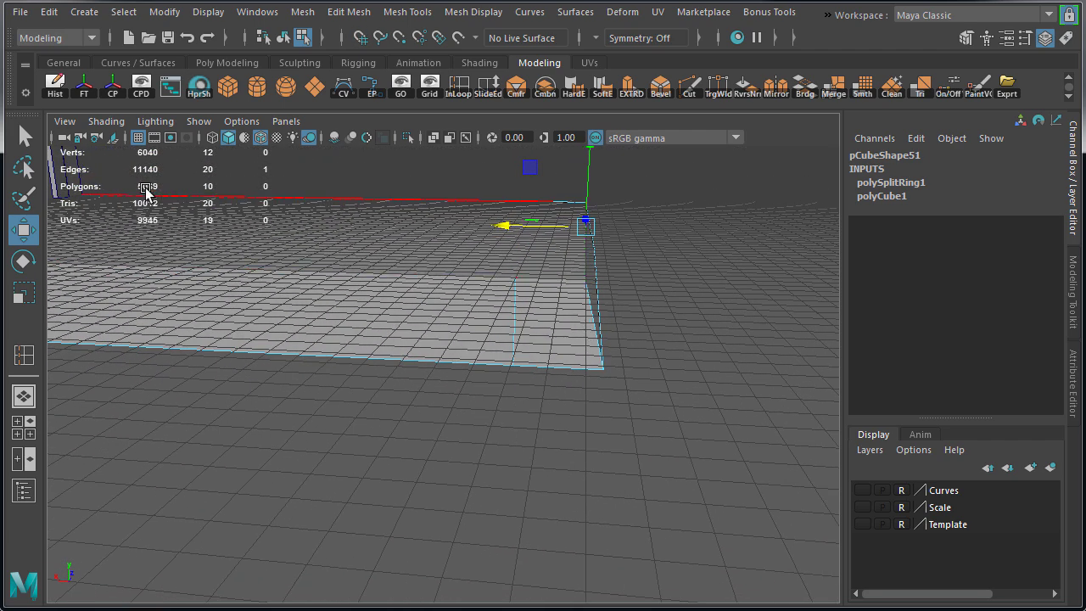
# Step: Hide the grid and delete the slab's bottom, back and end faces, keeping only the top and the curb face
pyautogui.click(138, 138)
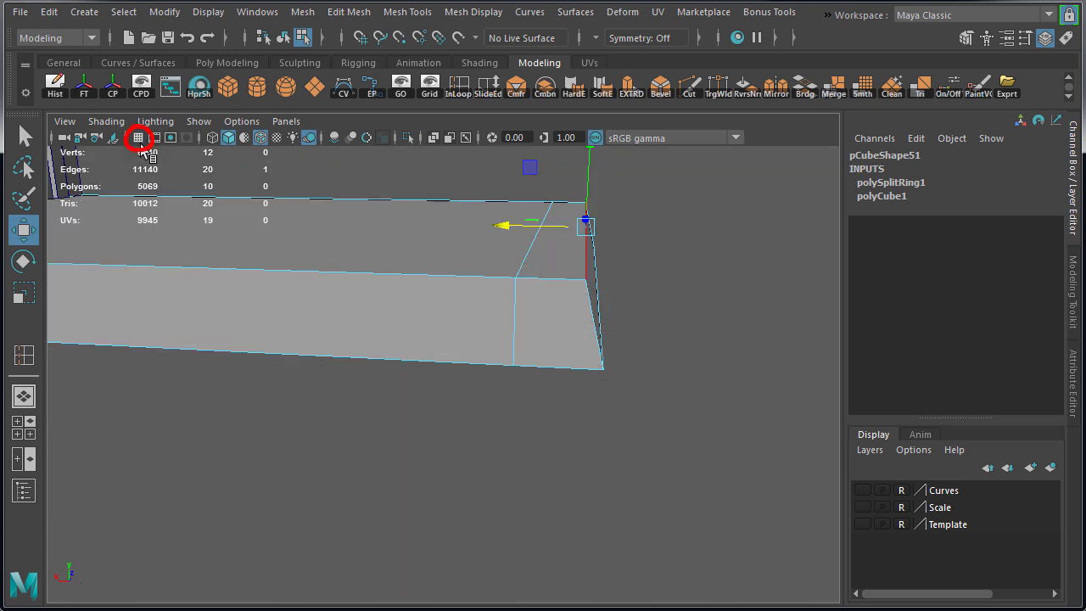
pyautogui.keyDown('alt'); pyautogui.moveTo(492, 331); pyautogui.dragTo(540, 391); pyautogui.keyUp('alt')
pyautogui.press('F11')
pyautogui.click(671, 364)
pyautogui.press('Delete')
pyautogui.click(607, 361)
pyautogui.press('Delete')
pyautogui.click(598, 369)
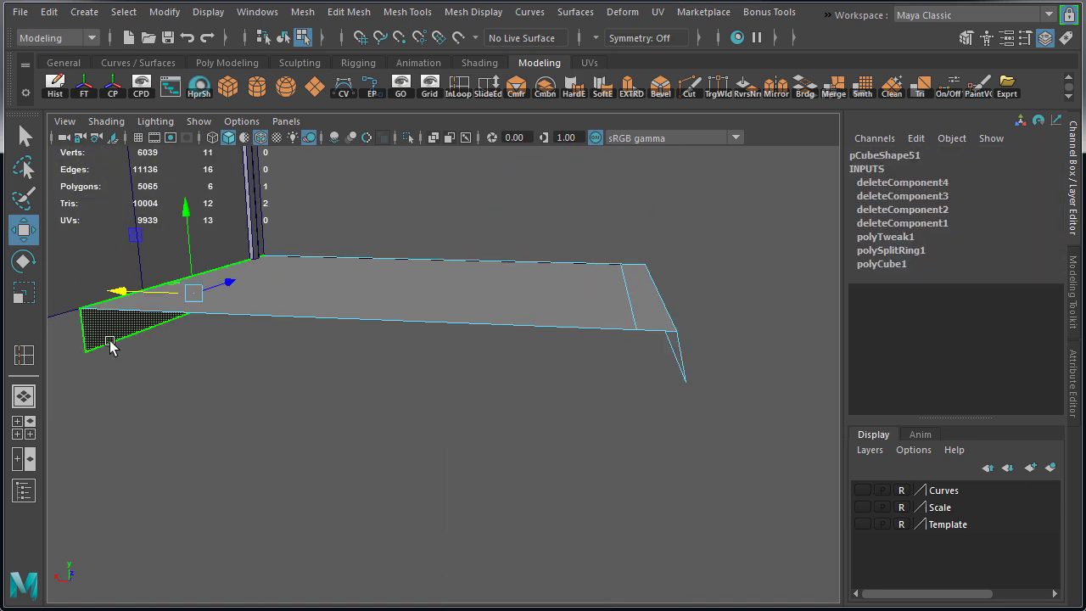
pyautogui.press('Delete')
pyautogui.keyDown('alt'); pyautogui.moveTo(415, 372); pyautogui.dragTo(623, 294); pyautogui.keyUp('alt')
pyautogui.press('Delete')
pyautogui.moveTo(621, 294); pyautogui.dragTo(647, 266, button='right')
pyautogui.keyDown('alt'); pyautogui.moveTo(647, 267); pyautogui.dragTo(476, 296); pyautogui.keyUp('alt')
# Step: Bevel the outer top curb edge of the slab with a fraction of 0.15
pyautogui.click(138, 138)
pyautogui.click(138, 138)
pyautogui.moveTo(455, 329); pyautogui.dragTo(456, 301, button='right')
pyautogui.click(457, 330)
pyautogui.keyDown('alt'); pyautogui.moveTo(458, 330); pyautogui.dragTo(482, 328); pyautogui.keyUp('alt')
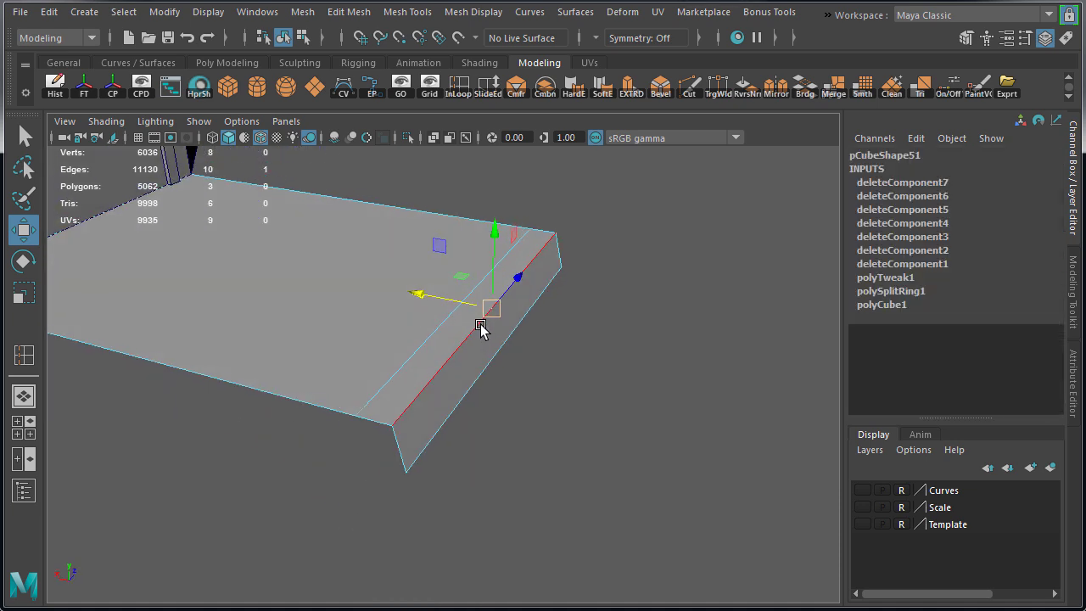
pyautogui.keyDown('alt'); pyautogui.moveTo(482, 329); pyautogui.dragTo(590, 337, button='right'); pyautogui.keyUp('alt')
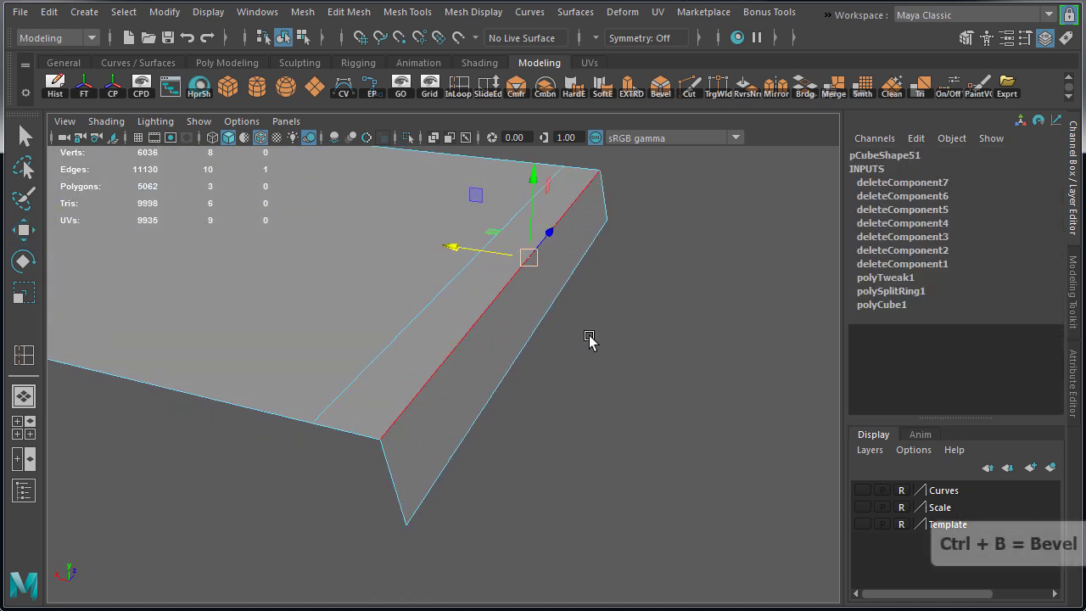
pyautogui.hotkey('ctrl', 'b')
pyautogui.click(256, 240)
pyautogui.write('.1')
pyautogui.write('5')
pyautogui.press('Return')
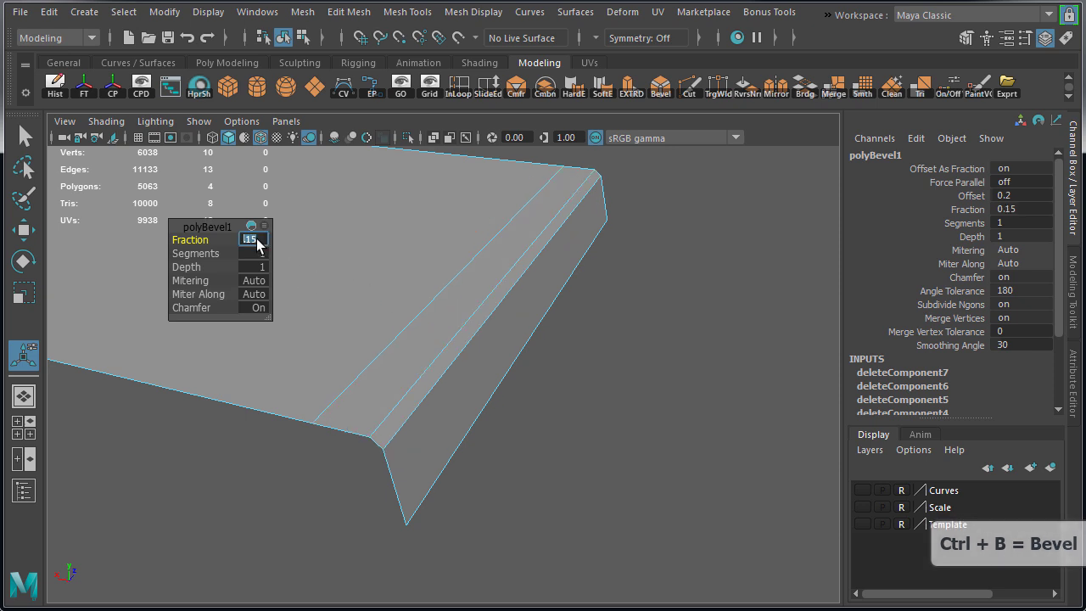
pyautogui.keyDown('alt'); pyautogui.moveTo(559, 278); pyautogui.dragTo(555, 228, button='right'); pyautogui.keyUp('alt')
pyautogui.press('q')
# Step: Try duplicating the sidewalk piece twice end to end along the wall to Z -120, and return to the single original
pyautogui.keyDown('alt'); pyautogui.moveTo(662, 243); pyautogui.dragTo(485, 267, button='right'); pyautogui.keyUp('alt')
pyautogui.keyDown('alt'); pyautogui.moveTo(484, 265); pyautogui.dragTo(118, 259); pyautogui.keyUp('alt')
pyautogui.press('w')
pyautogui.hotkey('ctrl', 'd')
pyautogui.hotkey('ctrl', 'd')
pyautogui.keyDown('alt'); pyautogui.moveTo(319, 278); pyautogui.dragTo(638, 328); pyautogui.keyUp('alt')
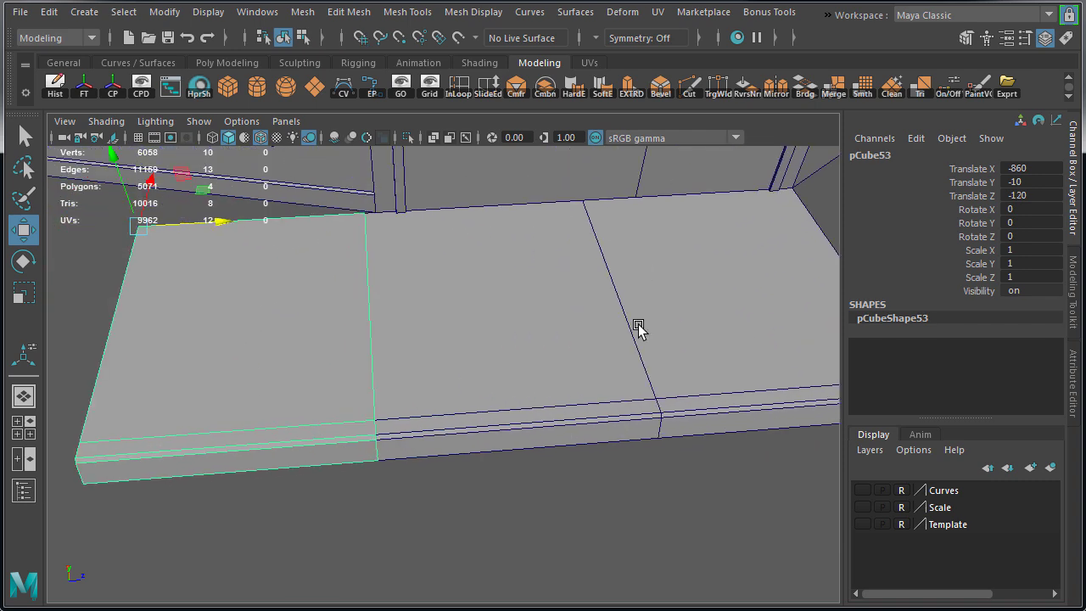
pyautogui.click(561, 499)
pyautogui.keyDown('alt'); pyautogui.moveTo(561, 499); pyautogui.dragTo(518, 413); pyautogui.keyUp('alt')
pyautogui.click(517, 413)
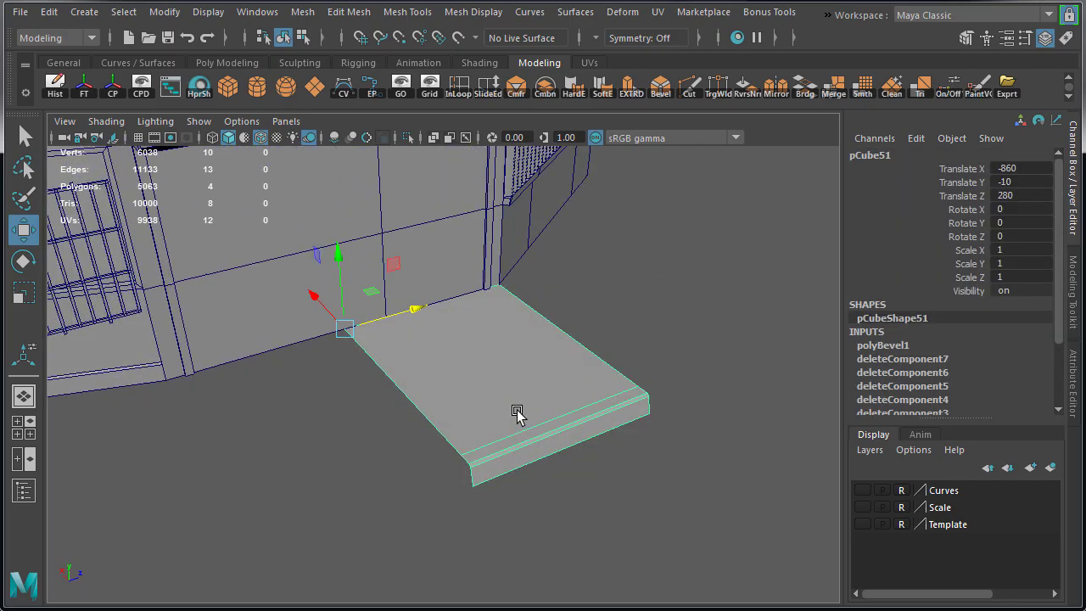
# Step: Show the grid and move the sidewalk piece along the building, snapped to the grid, to Z 595
pyautogui.click(139, 138)
pyautogui.click(671, 459)
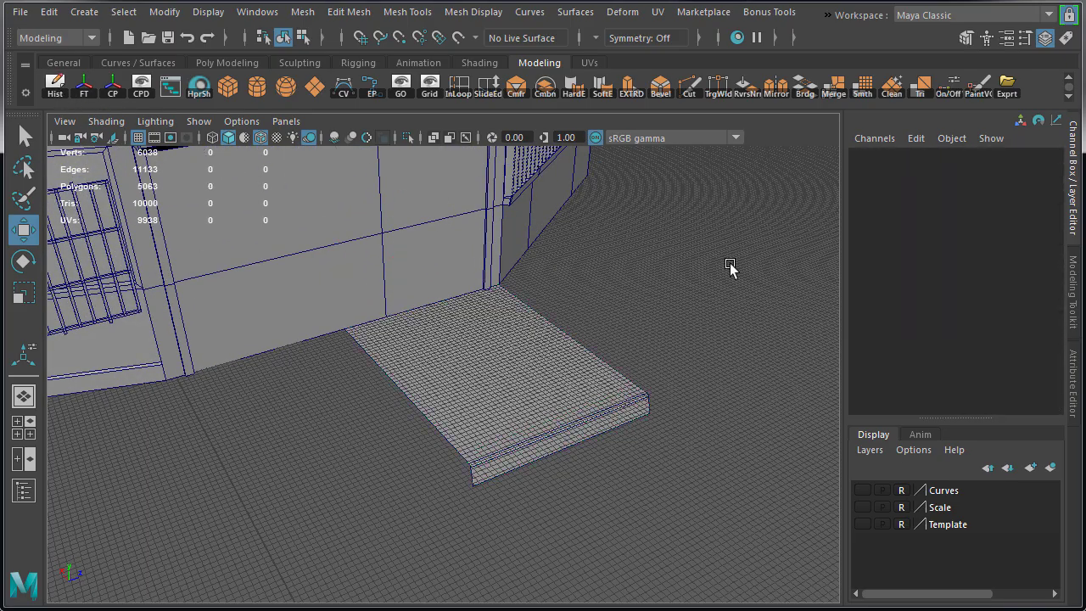
pyautogui.keyDown('alt'); pyautogui.moveTo(669, 458); pyautogui.dragTo(800, 470); pyautogui.keyUp('alt')
pyautogui.keyDown('alt'); pyautogui.moveTo(800, 470); pyautogui.dragTo(405, 458, button='right'); pyautogui.keyUp('alt')
pyautogui.click(405, 458)
pyautogui.press('x')
pyautogui.keyDown('alt'); pyautogui.moveTo(404, 458); pyautogui.dragTo(495, 262); pyautogui.keyUp('alt')
# Step: Set the grid lines to every 10 units and apply the change
pyautogui.click(401, 85)
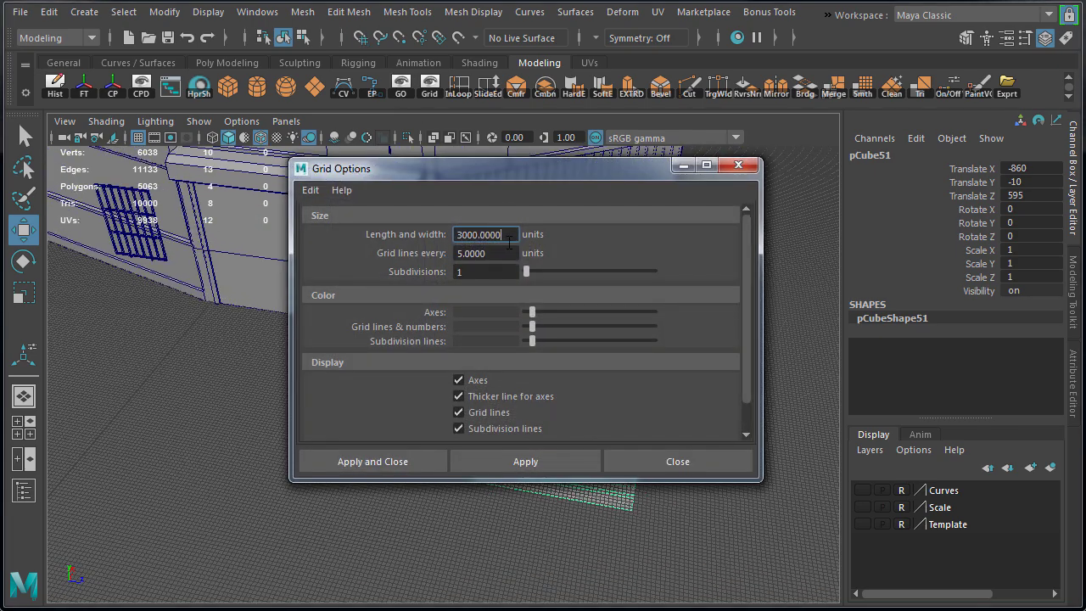
pyautogui.press('Tab')
pyautogui.write('10')
pyautogui.click(400, 459)
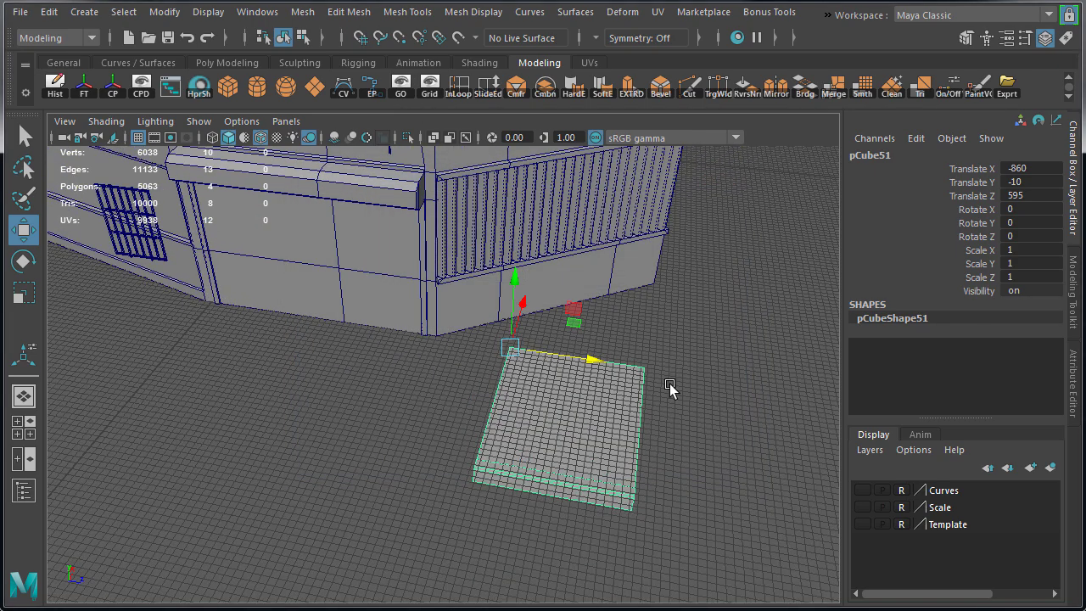
# Step: Snap the sidewalk piece to the grid at X -860, Z 600, after testing X -620 by the angled wall
pyautogui.keyDown('alt'); pyautogui.moveTo(671, 385); pyautogui.dragTo(628, 365); pyautogui.keyUp('alt')
pyautogui.press('x')
pyautogui.moveTo(458, 324); pyautogui.dragTo(478, 254)
pyautogui.moveTo(515, 261)
pyautogui.mouseDown()
pyautogui.moveTo(480, 263)
pyautogui.moveTo(521, 263)
pyautogui.mouseUp()
pyautogui.keyDown('alt'); pyautogui.moveTo(696, 356); pyautogui.dragTo(606, 342); pyautogui.keyUp('alt')
pyautogui.scroll(4, 594, 355)
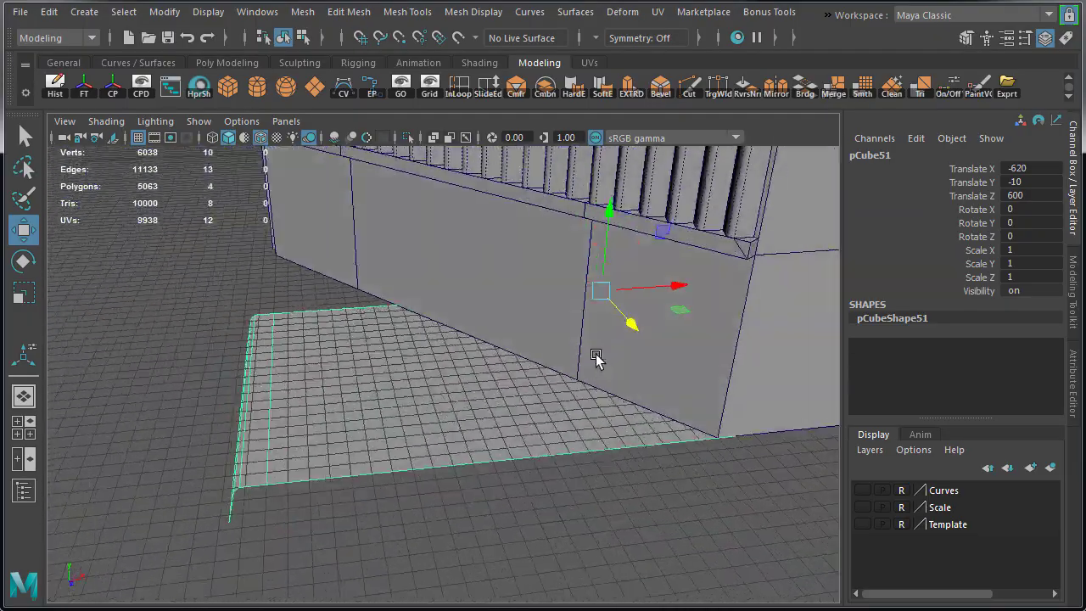
pyautogui.keyDown('alt'); pyautogui.moveTo(696, 310); pyautogui.dragTo(332, 336); pyautogui.keyUp('alt')
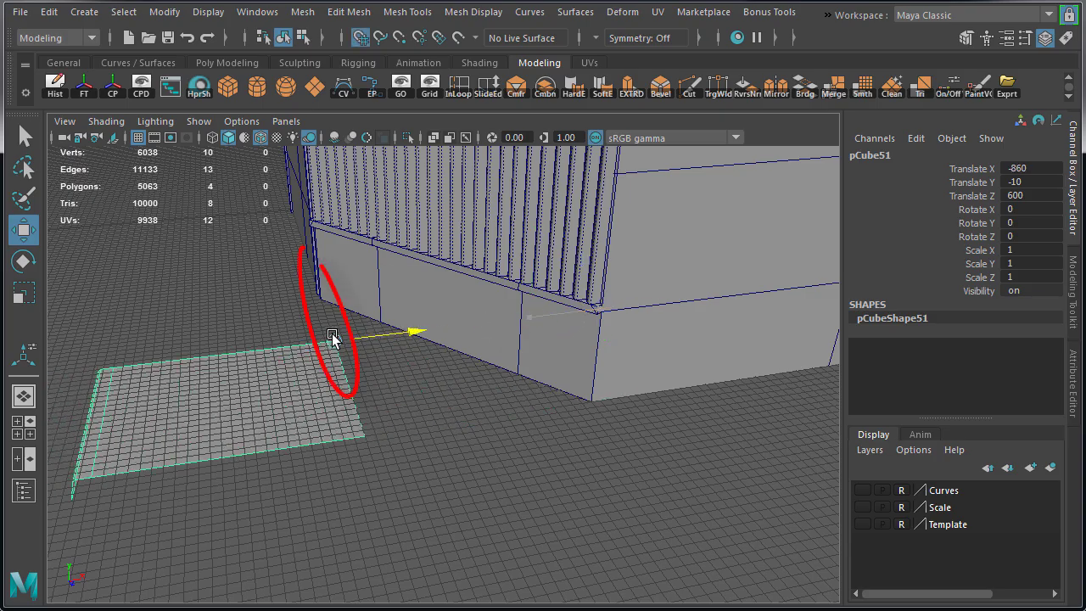
# Step: Duplicate the sidewalk piece and place the copy directly beside it at Z 400
pyautogui.keyDown('alt'); pyautogui.moveTo(258, 356); pyautogui.dragTo(481, 425); pyautogui.keyUp('alt')
pyautogui.keyDown('alt'); pyautogui.moveTo(481, 425); pyautogui.dragTo(603, 375, button='middle'); pyautogui.keyUp('alt')
pyautogui.keyDown('shift'); pyautogui.moveTo(543, 383); pyautogui.dragTo(307, 395); pyautogui.keyUp('shift')
pyautogui.keyDown('alt'); pyautogui.moveTo(307, 395); pyautogui.dragTo(438, 396); pyautogui.keyUp('alt')
# Step: Duplicate the end sidewalk piece beyond its open end and set the copy's Rotate Y to 90
pyautogui.click(564, 431)
pyautogui.keyDown('alt'); pyautogui.moveTo(563, 431); pyautogui.dragTo(433, 350, button='middle'); pyautogui.keyUp('alt')
pyautogui.keyDown('shift'); pyautogui.moveTo(325, 313); pyautogui.dragTo(524, 348); pyautogui.keyUp('shift')
pyautogui.press('e')
pyautogui.moveTo(465, 380); pyautogui.dragTo(509, 372)
pyautogui.click(1030, 222)
pyautogui.write('90')
pyautogui.press('Return')
# Step: Snap the rotated copy to the grid at X -860, Z 800 so its inner corner meets the end piece's corner
pyautogui.keyDown('alt'); pyautogui.moveTo(551, 475); pyautogui.dragTo(441, 450); pyautogui.keyUp('alt')
pyautogui.press('w')
pyautogui.keyDown('alt'); pyautogui.moveTo(442, 450); pyautogui.dragTo(533, 417, button='right'); pyautogui.keyUp('alt')
pyautogui.press('x')
pyautogui.moveTo(480, 312); pyautogui.dragTo(457, 306)
pyautogui.keyDown('alt'); pyautogui.moveTo(292, 212); pyautogui.dragTo(346, 238); pyautogui.keyUp('alt')
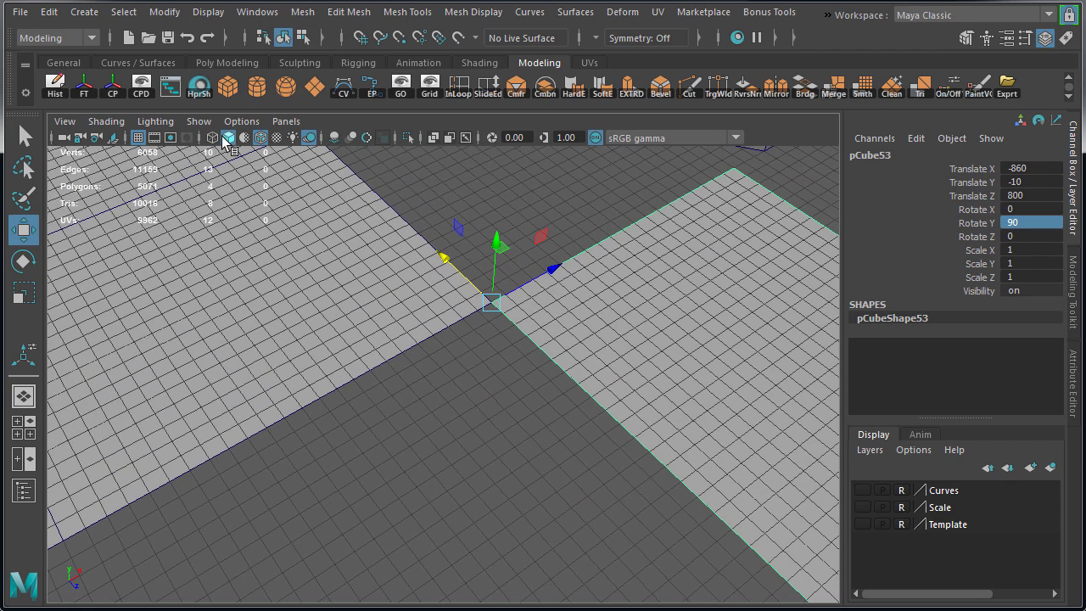
# Step: Combine the end sidewalk piece and the rotated piece into a single mesh
pyautogui.keyDown('alt'); pyautogui.moveTo(148, 144); pyautogui.dragTo(611, 300); pyautogui.keyUp('alt')
pyautogui.click(582, 302)
pyautogui.click(500, 298)
pyautogui.keyDown('shift'); pyautogui.click(610, 234); pyautogui.keyUp('shift')
pyautogui.scroll(-4, 586, 339)
pyautogui.keyDown('alt'); pyautogui.moveTo(601, 380); pyautogui.dragTo(611, 382); pyautogui.keyUp('alt')
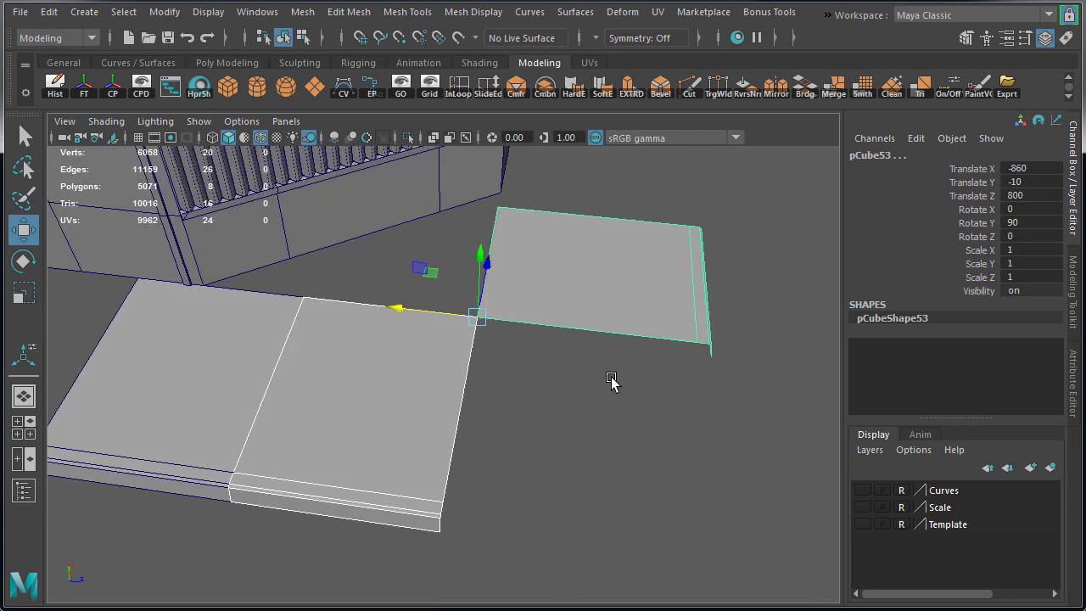
pyautogui.click(181, 380)
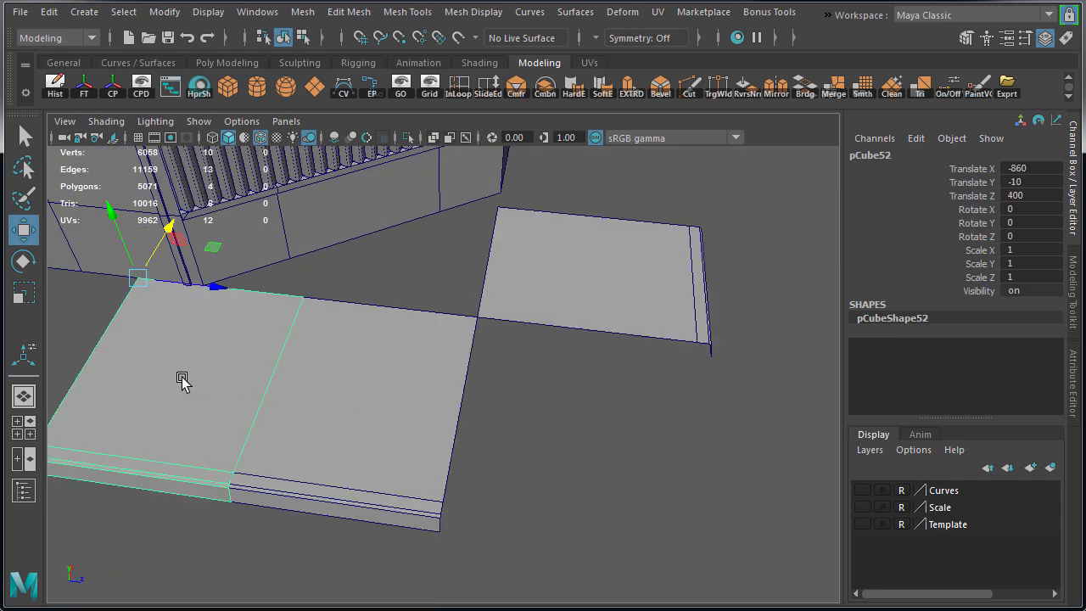
pyautogui.keyDown('shift'); pyautogui.click(571, 290); pyautogui.keyUp('shift')
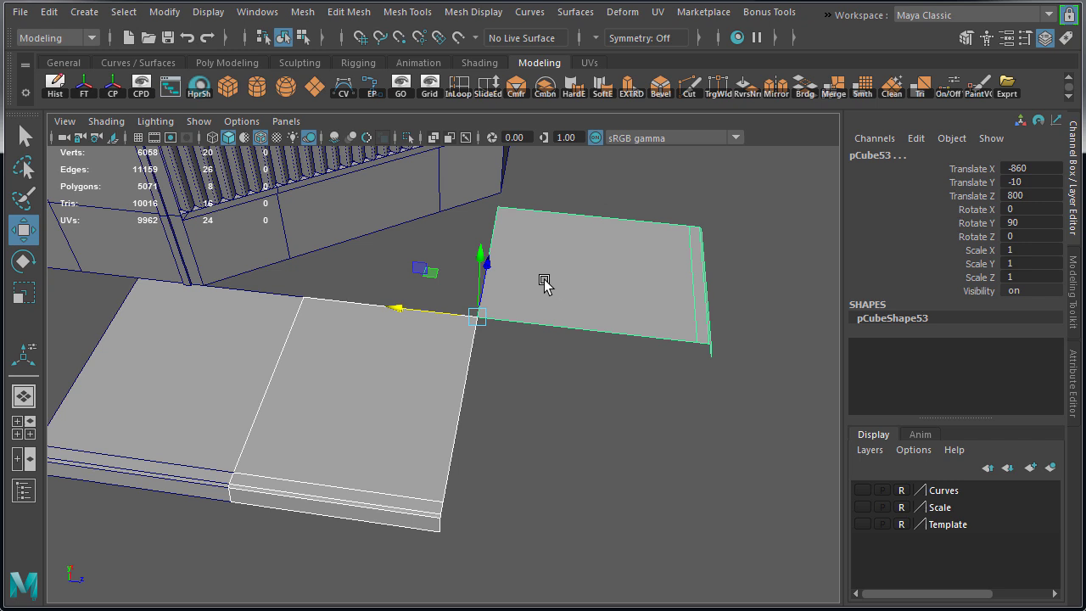
pyautogui.keyDown('shift'); pyautogui.rightClick(547, 267); pyautogui.keyUp('shift')
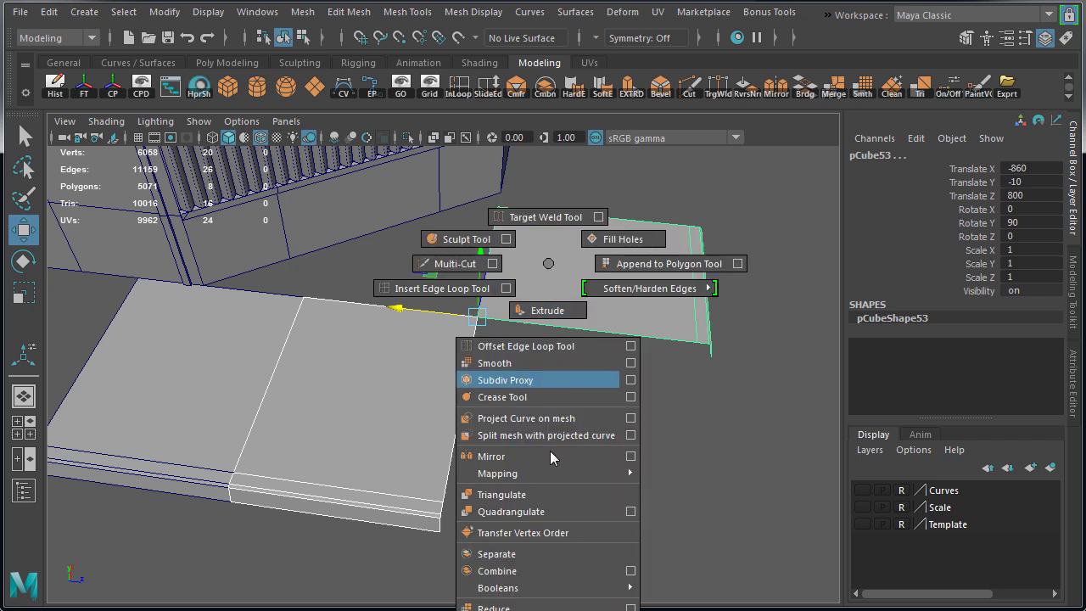
pyautogui.click(556, 571)
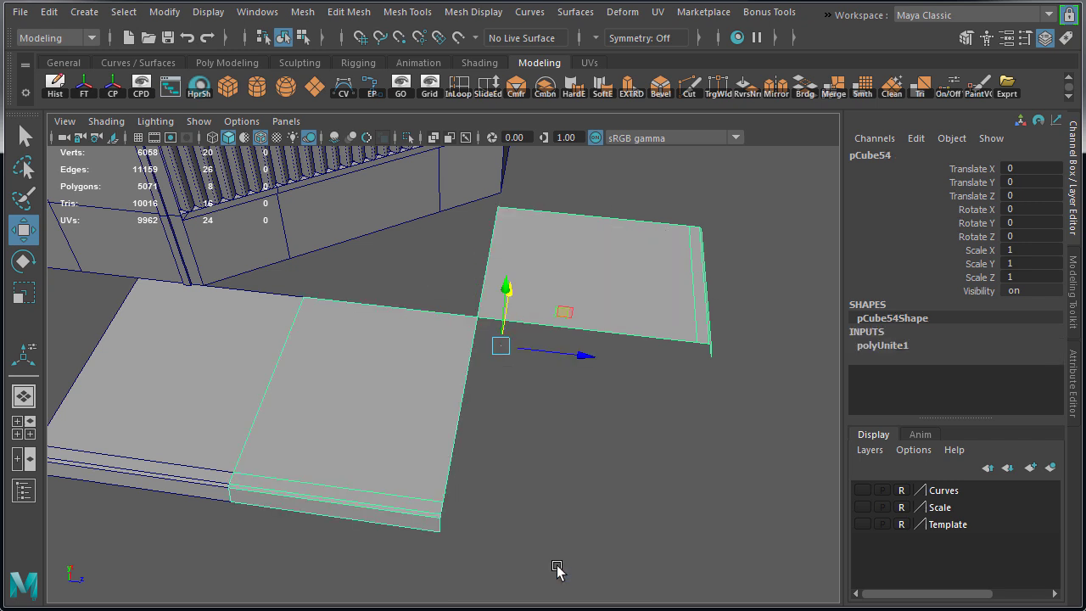
pyautogui.click(600, 496)
pyautogui.keyDown('alt'); pyautogui.moveTo(562, 461); pyautogui.dragTo(497, 233); pyautogui.keyUp('alt')
pyautogui.click(465, 436)
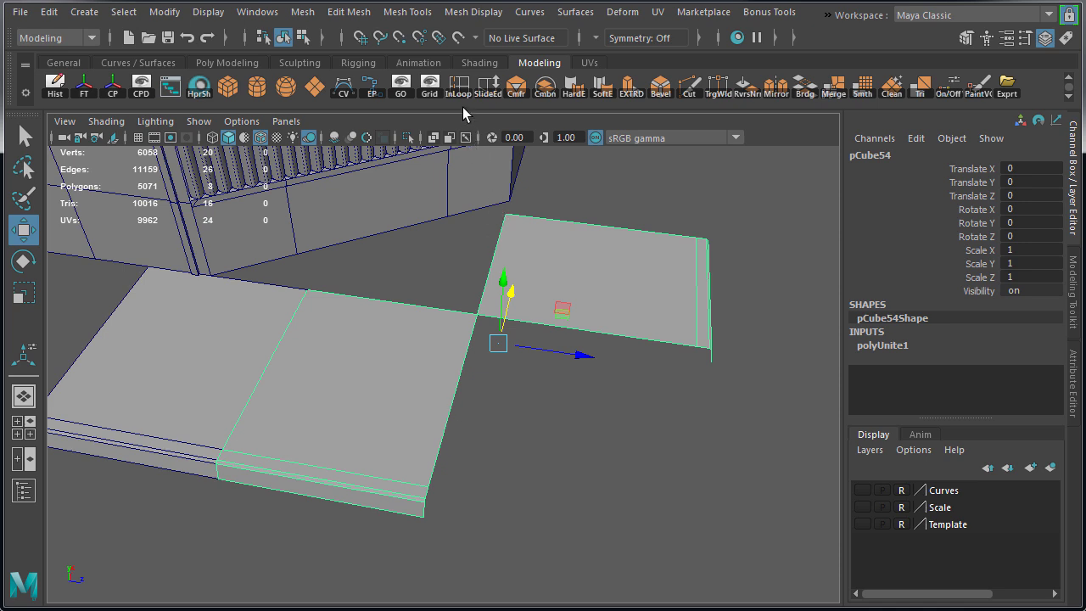
# Step: Insert one centred edge loop across each half of the combined mesh, using Multiple edge loops with the number set to 1
pyautogui.click(453, 90)
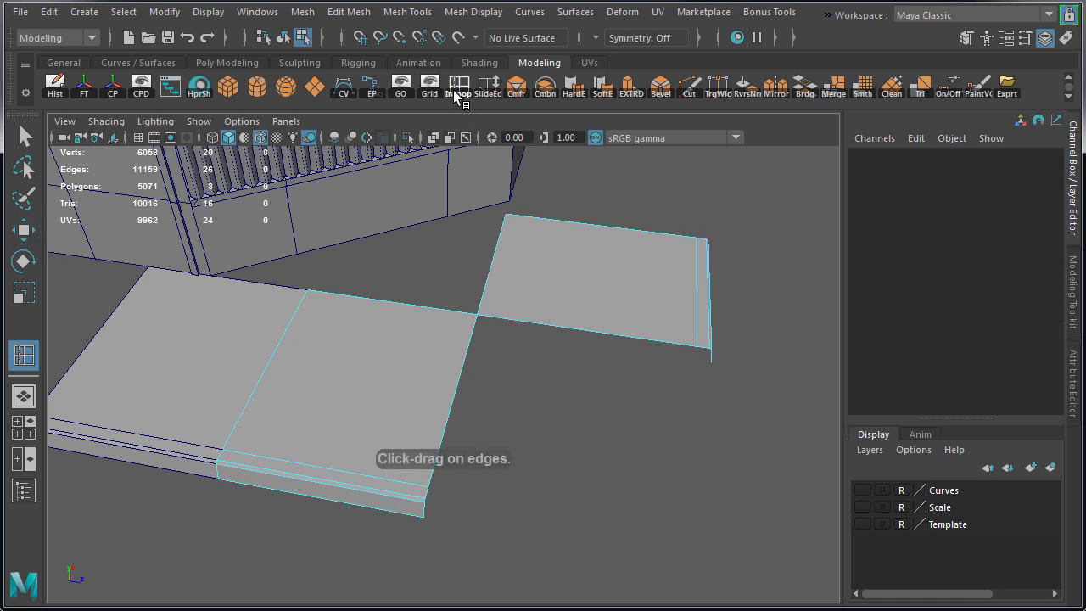
pyautogui.doubleClick(453, 90)
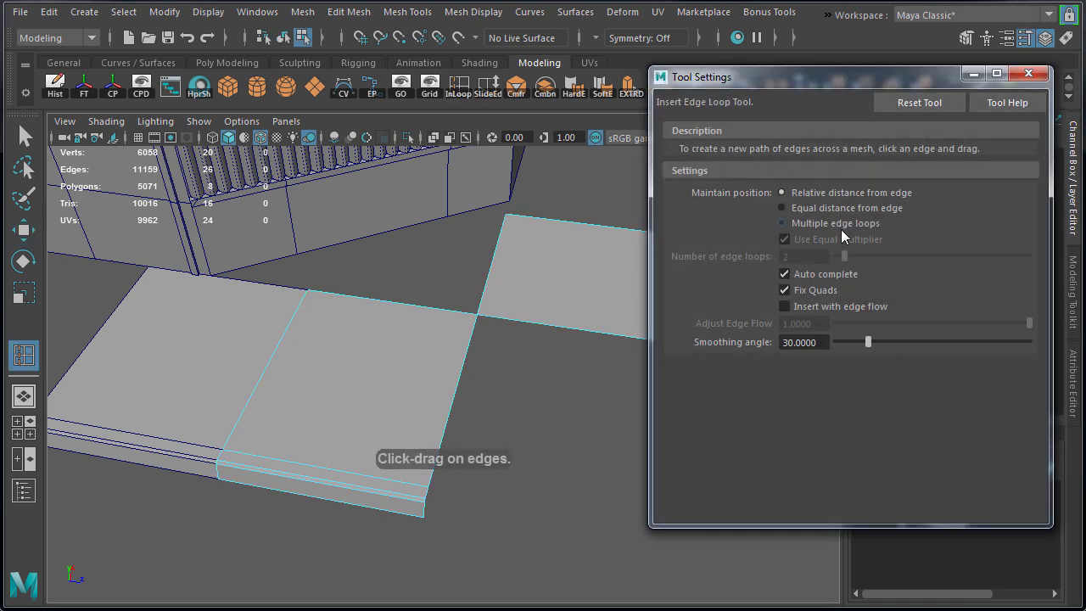
pyautogui.click(782, 224)
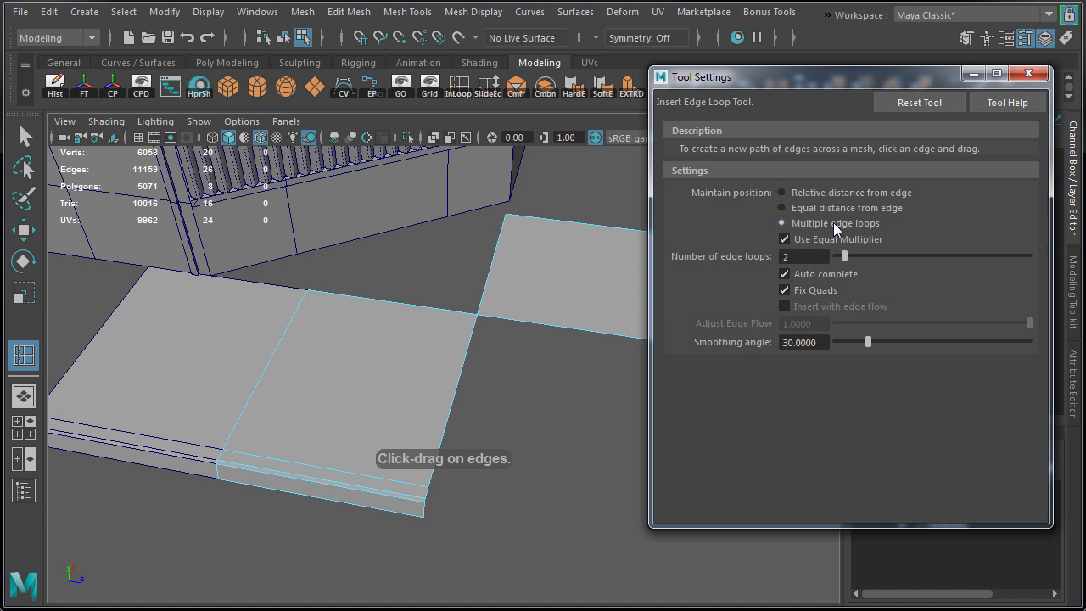
pyautogui.doubleClick(802, 257)
pyautogui.write('1')
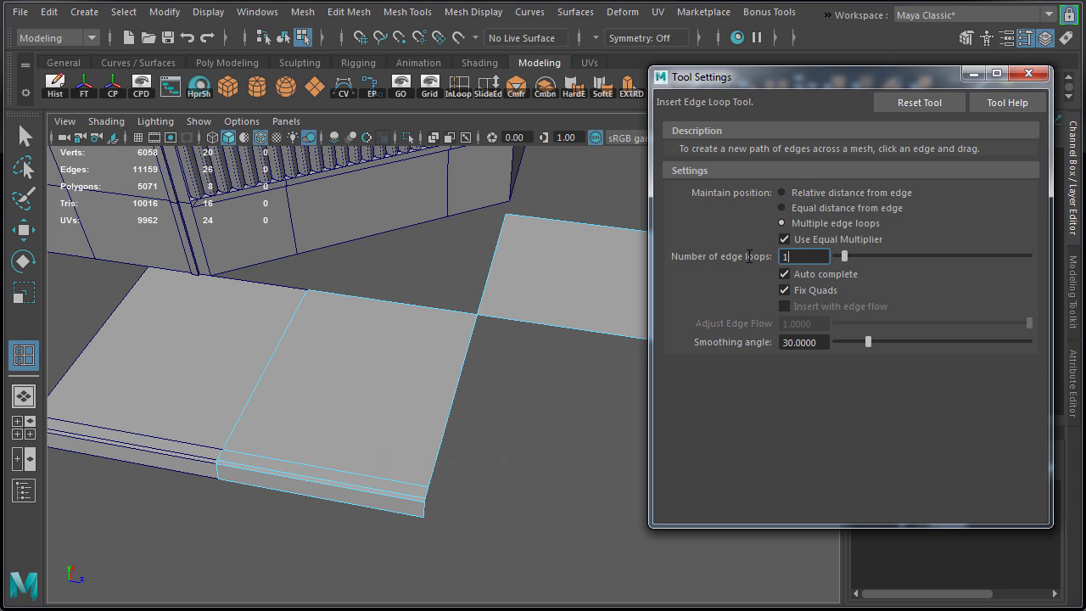
pyautogui.keyDown('alt'); pyautogui.moveTo(568, 346); pyautogui.dragTo(496, 328, button='middle'); pyautogui.keyUp('alt')
pyautogui.click(497, 326)
pyautogui.moveTo(366, 376); pyautogui.dragTo(363, 389)
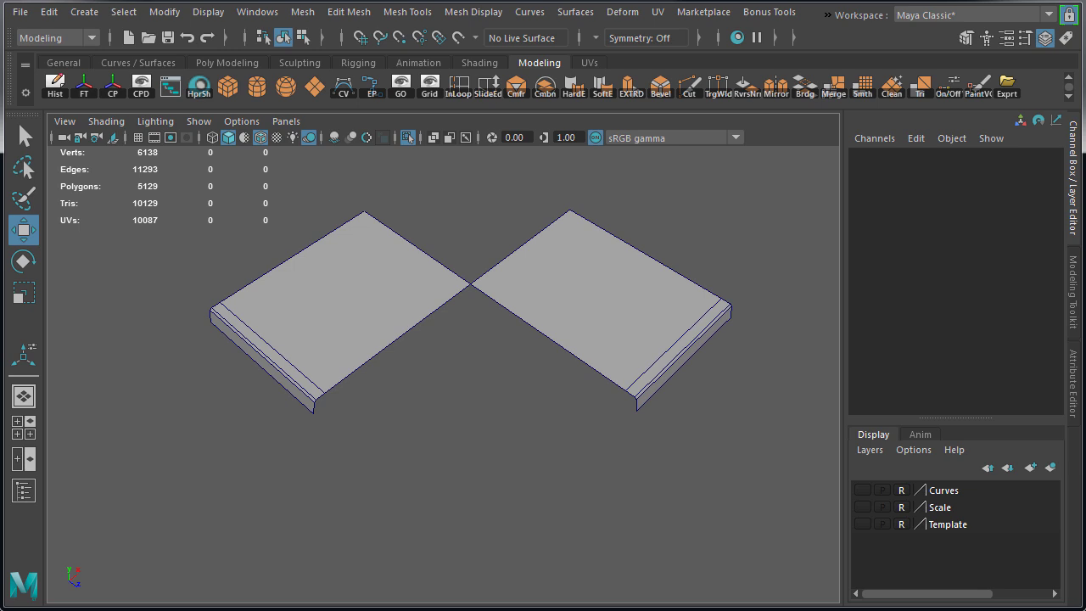
# Step: Try to bridge the full facing side edges of a combined sidewalk pair that has no centre loops
pyautogui.click(587, 310)
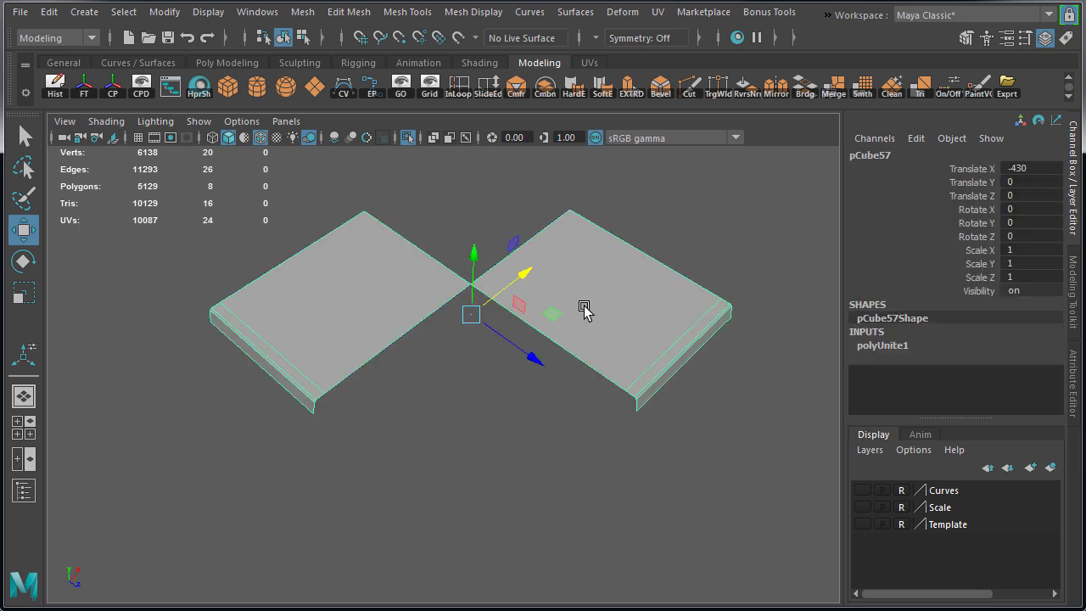
pyautogui.moveTo(584, 266); pyautogui.dragTo(582, 218, button='right')
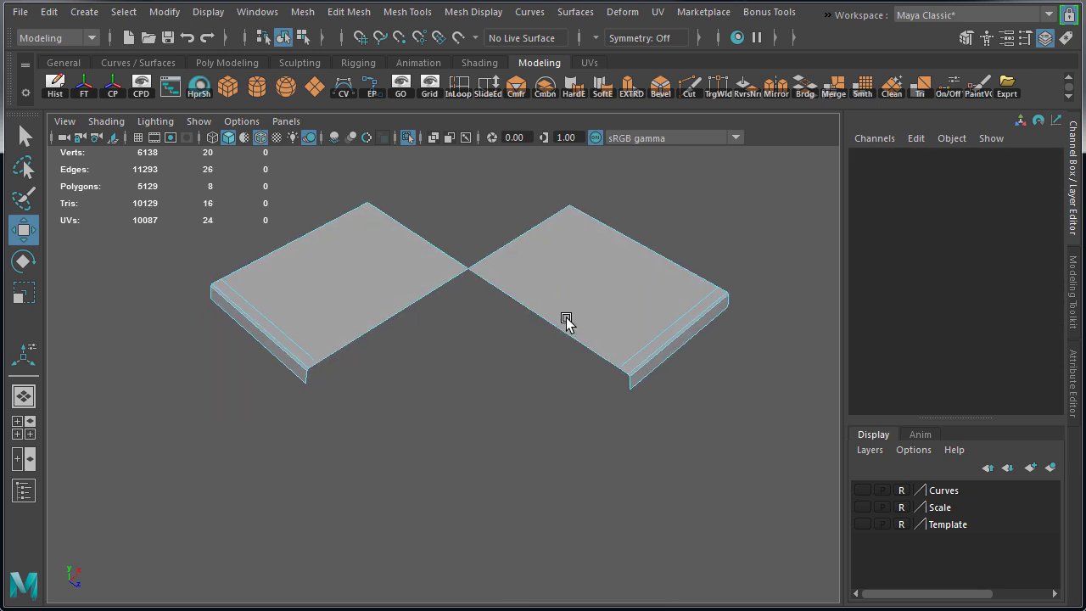
pyautogui.doubleClick(565, 323)
pyautogui.keyDown('shift'); pyautogui.doubleClick(412, 302); pyautogui.keyUp('shift')
pyautogui.keyDown('alt'); pyautogui.moveTo(676, 368); pyautogui.dragTo(557, 316); pyautogui.keyUp('alt')
pyautogui.keyDown('ctrl'); pyautogui.moveTo(521, 236); pyautogui.dragTo(632, 445); pyautogui.keyUp('ctrl')
pyautogui.keyDown('alt'); pyautogui.moveTo(289, 449); pyautogui.dragTo(467, 424); pyautogui.keyUp('alt')
pyautogui.keyDown('ctrl'); pyautogui.moveTo(260, 191); pyautogui.dragTo(402, 380); pyautogui.keyUp('ctrl')
pyautogui.scroll(4, 406, 381)
pyautogui.keyDown('alt'); pyautogui.moveTo(407, 380); pyautogui.dragTo(545, 413); pyautogui.keyUp('alt')
pyautogui.keyDown('alt'); pyautogui.moveTo(546, 413); pyautogui.dragTo(396, 407, button='right'); pyautogui.keyUp('alt')
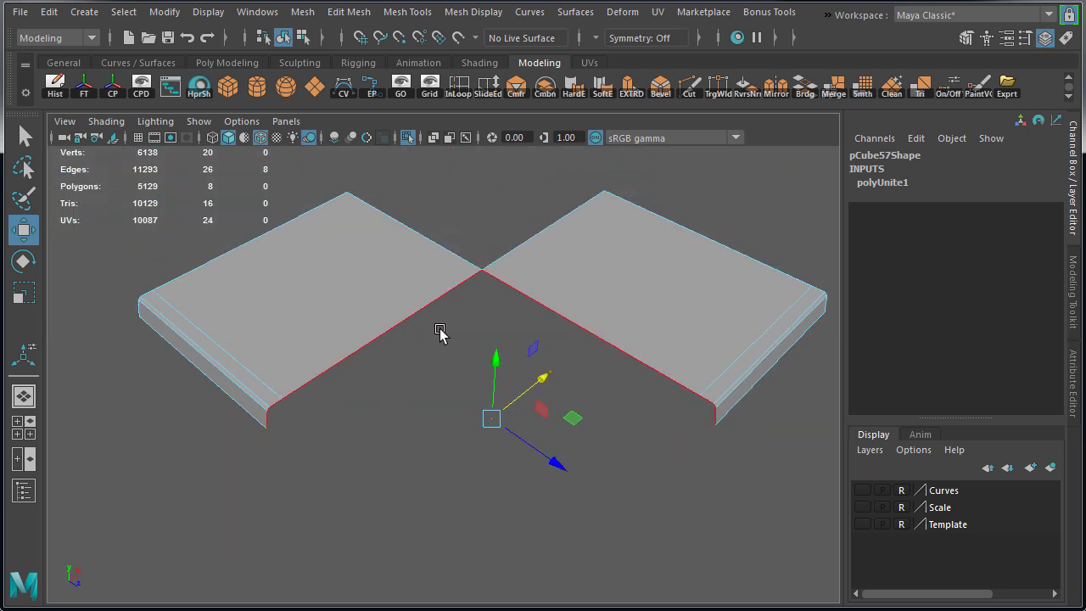
pyautogui.keyDown('shift'); pyautogui.moveTo(446, 319); pyautogui.dragTo(446, 318, button='right'); pyautogui.keyUp('shift')
pyautogui.click(428, 523)
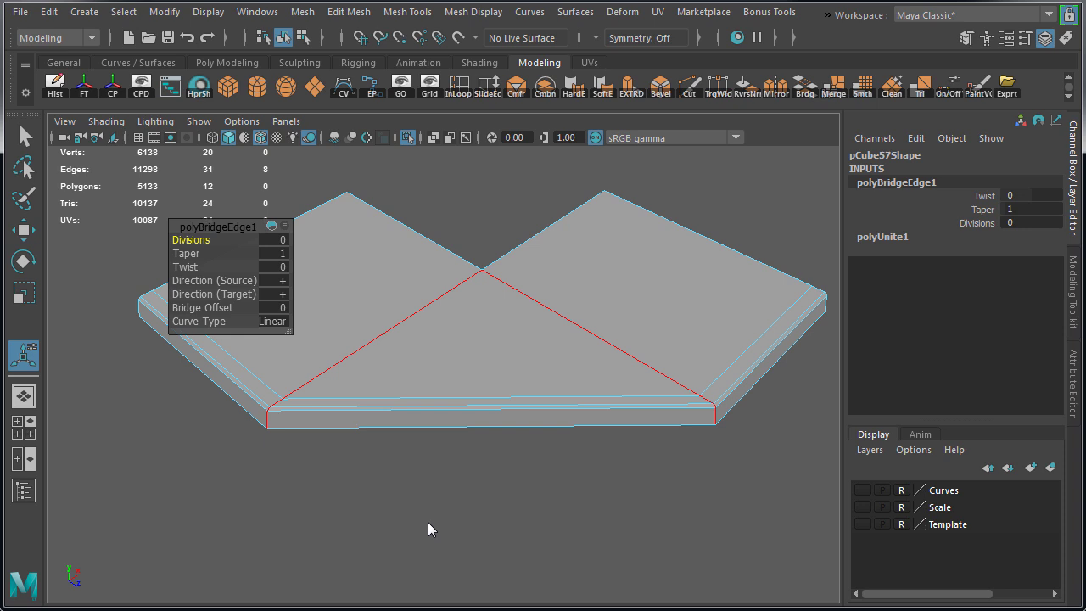
# Step: Try the Blend curve type with added divisions on the test bridge
pyautogui.click(272, 322)
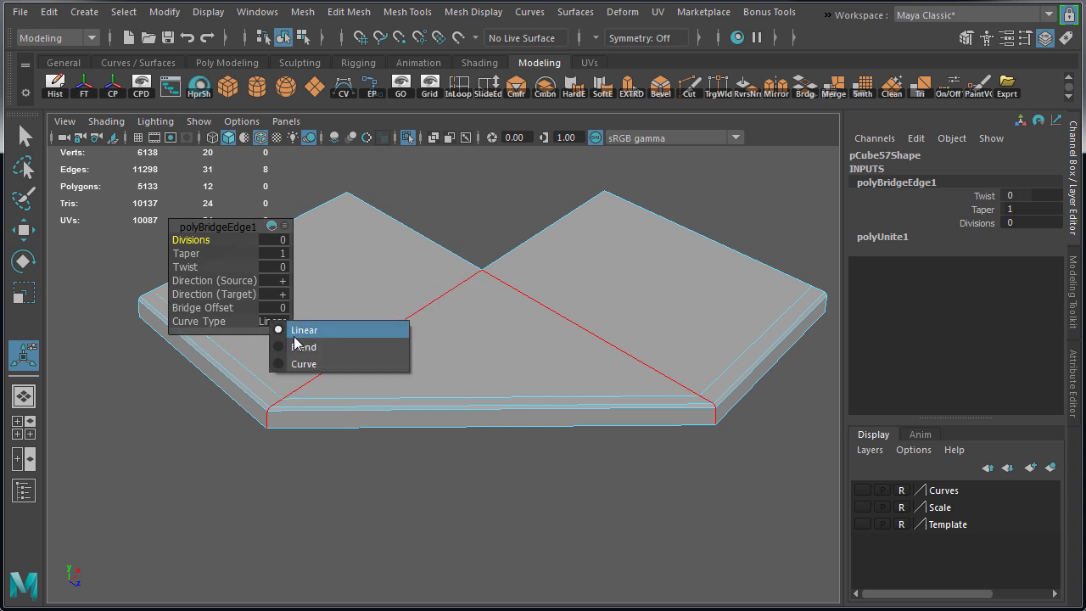
pyautogui.click(303, 347)
pyautogui.moveTo(190, 240); pyautogui.dragTo(279, 241)
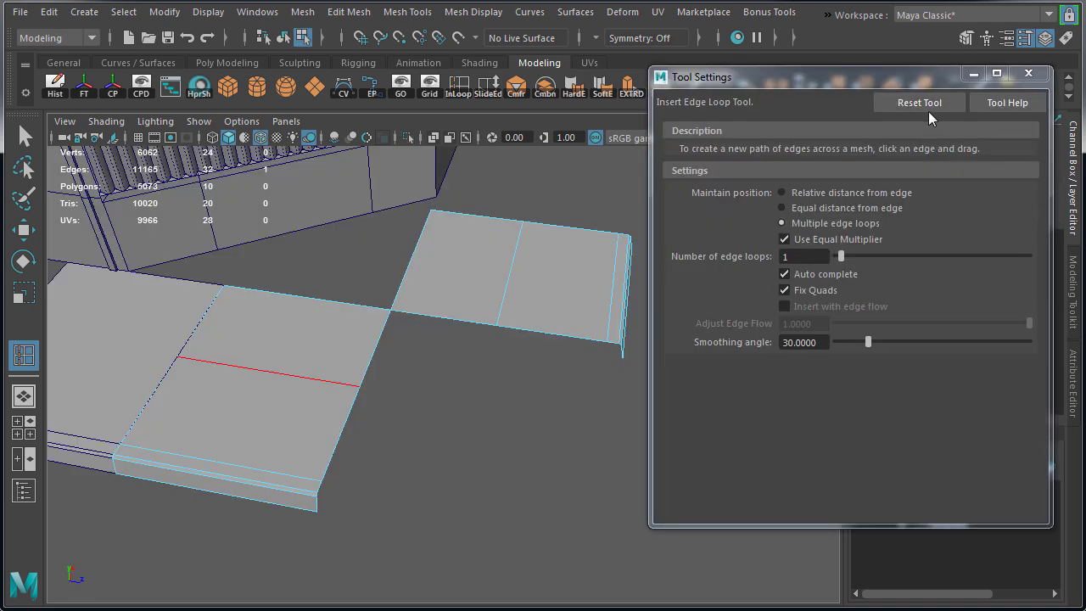
# Step: Reset the Insert Edge Loop tool, close its settings and leave the tool
pyautogui.click(927, 108)
pyautogui.click(1025, 74)
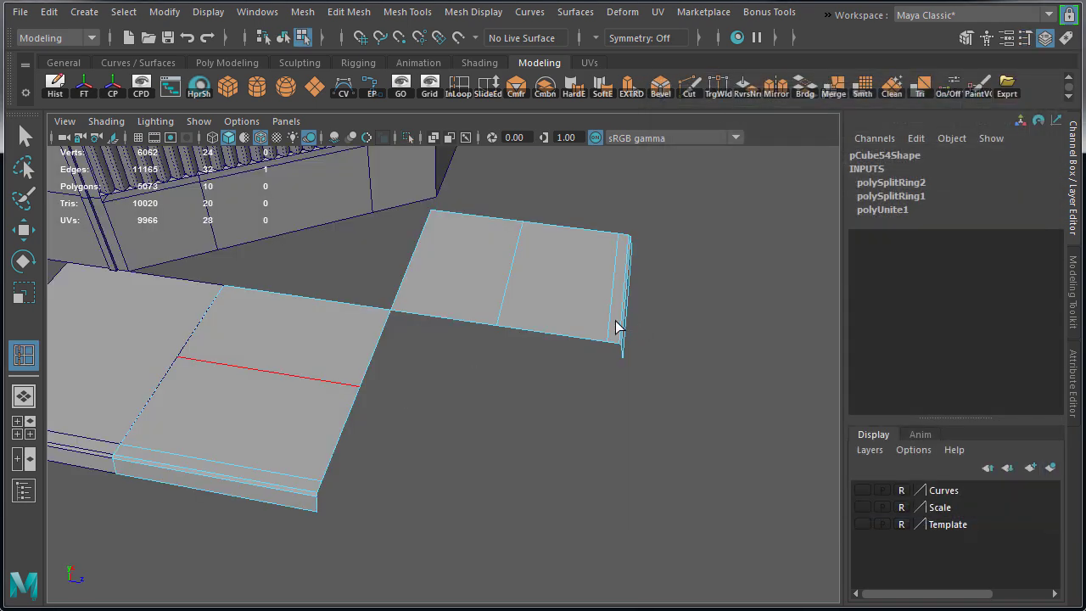
pyautogui.keyDown('alt'); pyautogui.moveTo(608, 320); pyautogui.dragTo(561, 312); pyautogui.keyUp('alt')
pyautogui.press('w')
# Step: Bridge the outer halves of the facing side edges, including the curb profile edges, between the two sidewalk pieces
pyautogui.scroll(3, 391, 377)
pyautogui.keyDown('alt'); pyautogui.moveTo(298, 419); pyautogui.dragTo(410, 388, button='middle'); pyautogui.keyUp('alt')
pyautogui.click(402, 369)
pyautogui.keyDown('shift'); pyautogui.click(420, 376); pyautogui.keyUp('shift')
pyautogui.scroll(3, 437, 406)
pyautogui.keyDown('shift'); pyautogui.click(394, 401); pyautogui.keyUp('shift')
pyautogui.keyDown('shift'); pyautogui.click(388, 433); pyautogui.keyUp('shift')
pyautogui.scroll(-4, 628, 407)
pyautogui.keyDown('alt'); pyautogui.moveTo(628, 373); pyautogui.dragTo(433, 449, button='middle'); pyautogui.keyUp('alt')
pyautogui.keyDown('shift'); pyautogui.click(606, 345); pyautogui.keyUp('shift')
pyautogui.keyDown('alt'); pyautogui.moveTo(606, 347); pyautogui.dragTo(449, 372, button='middle'); pyautogui.keyUp('alt')
pyautogui.scroll(4, 594, 382)
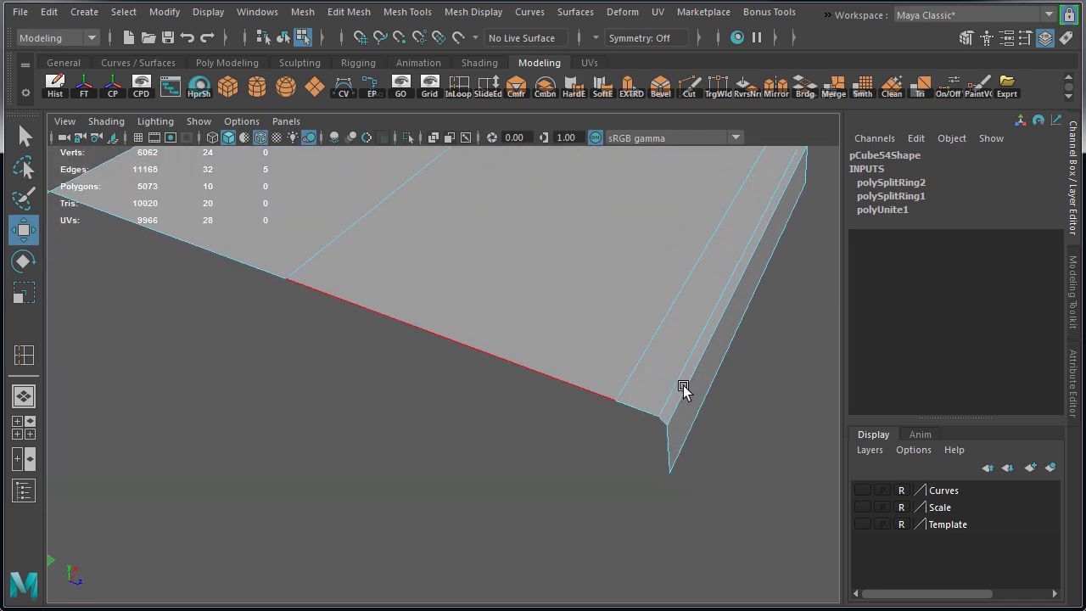
pyautogui.keyDown('shift'); pyautogui.click(646, 411); pyautogui.keyUp('shift')
pyautogui.keyDown('shift'); pyautogui.click(663, 418); pyautogui.keyUp('shift')
pyautogui.keyDown('shift'); pyautogui.click(668, 436); pyautogui.keyUp('shift')
pyautogui.keyDown('alt'); pyautogui.moveTo(668, 437); pyautogui.dragTo(480, 432, button='right'); pyautogui.keyUp('alt')
pyautogui.keyDown('alt'); pyautogui.moveTo(480, 432); pyautogui.dragTo(653, 382, button='middle'); pyautogui.keyUp('alt')
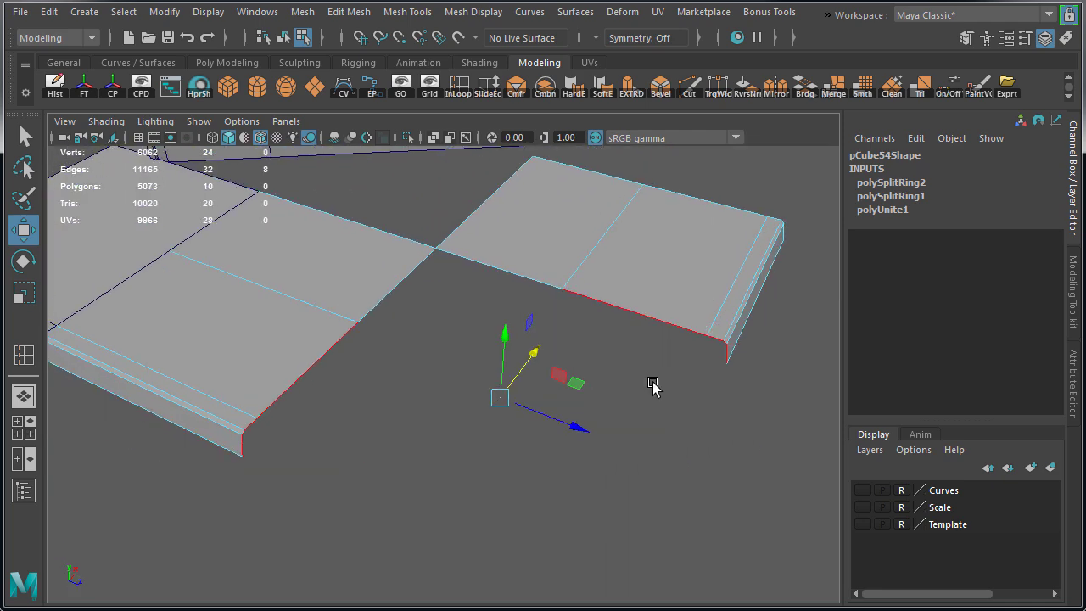
pyautogui.keyDown('shift'); pyautogui.moveTo(458, 173); pyautogui.dragTo(434, 383, button='right'); pyautogui.keyUp('shift')
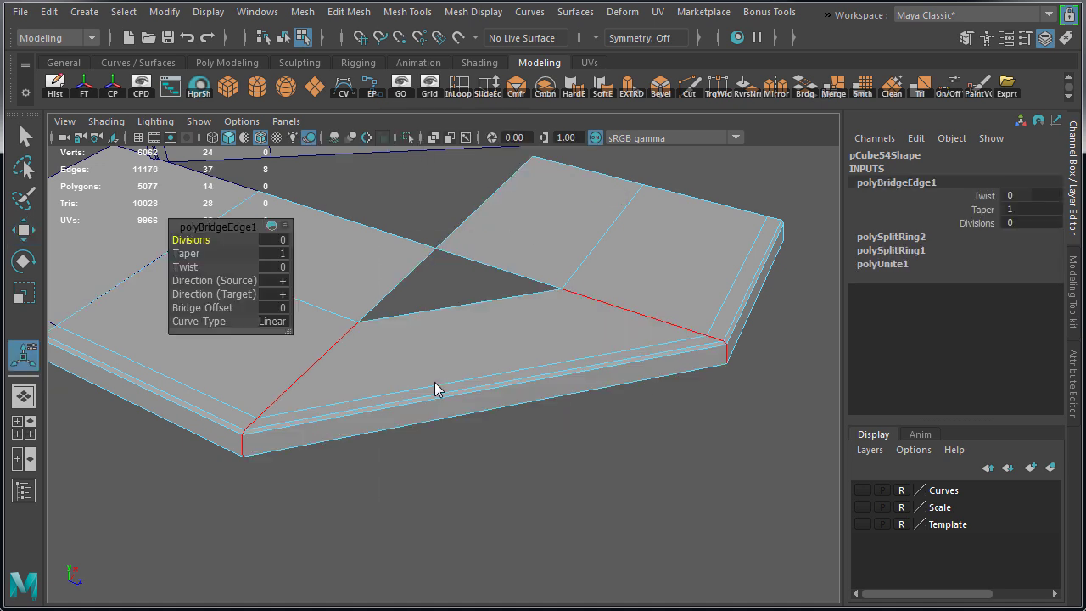
# Step: Set the bridge's curve type to Blend and its divisions to 10 to round the corner
pyautogui.click(273, 321)
pyautogui.click(299, 347)
pyautogui.moveTo(202, 241); pyautogui.dragTo(284, 243)
pyautogui.keyDown('alt'); pyautogui.moveTo(651, 464); pyautogui.dragTo(585, 395); pyautogui.keyUp('alt')
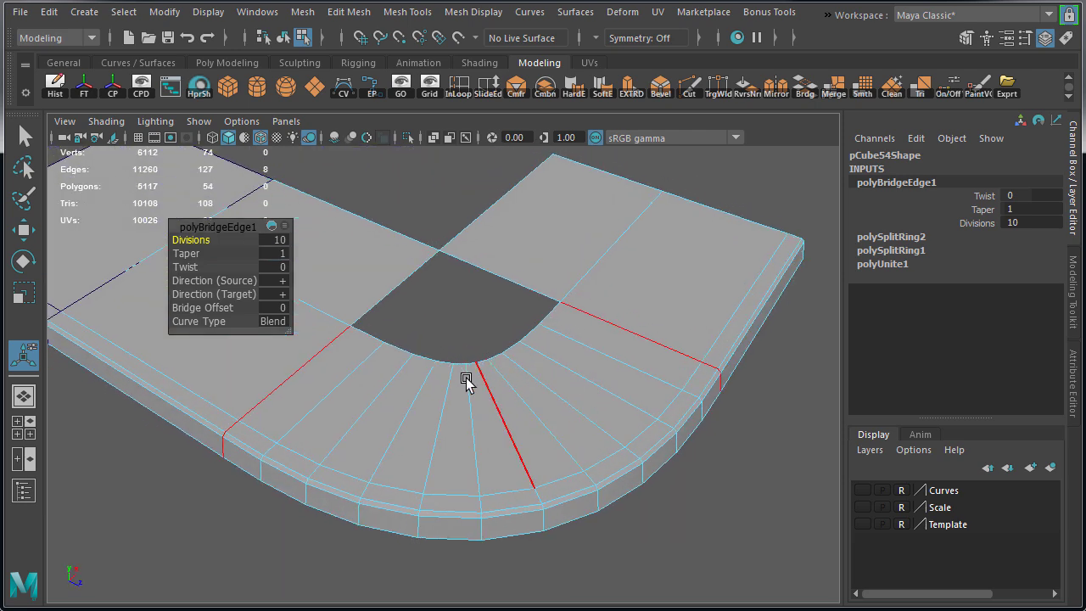
# Step: Return to object mode and inspect the curved corner with the wireframe overlay turned off
pyautogui.moveTo(415, 353); pyautogui.dragTo(478, 324, button='right')
pyautogui.press('q')
pyautogui.click(465, 309)
pyautogui.keyDown('alt'); pyautogui.moveTo(476, 333); pyautogui.dragTo(526, 330); pyautogui.keyUp('alt')
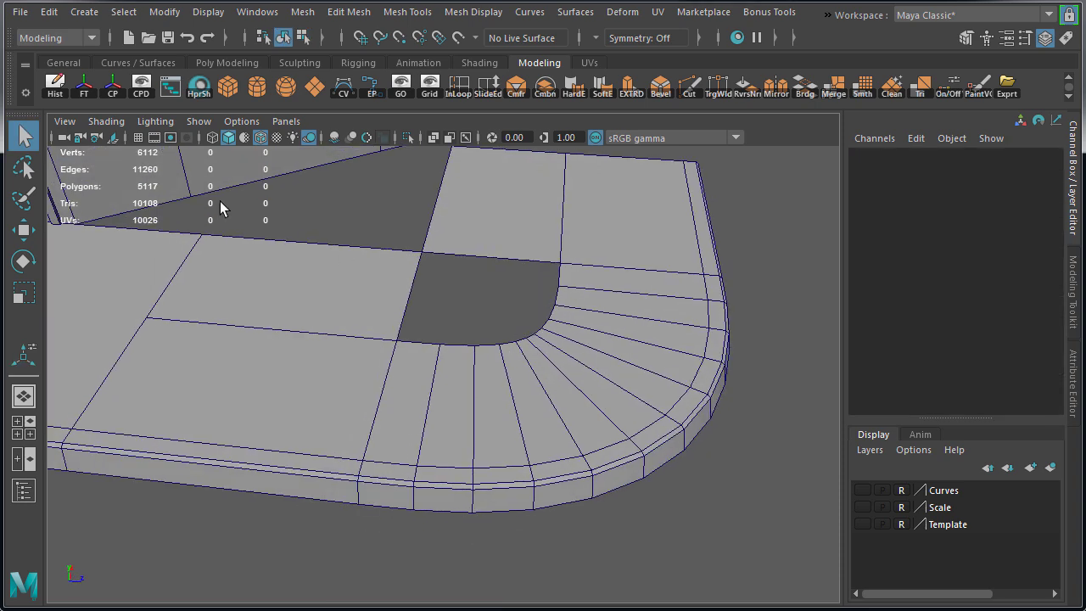
pyautogui.click(260, 137)
pyautogui.moveTo(267, 153)
pyautogui.keyDown('alt'); pyautogui.mouseDown()
pyautogui.moveTo(418, 268)
pyautogui.moveTo(408, 242)
pyautogui.moveTo(497, 252)
pyautogui.mouseUp(); pyautogui.keyUp('alt')
pyautogui.click(469, 321)
pyautogui.scroll(4, 520, 326)
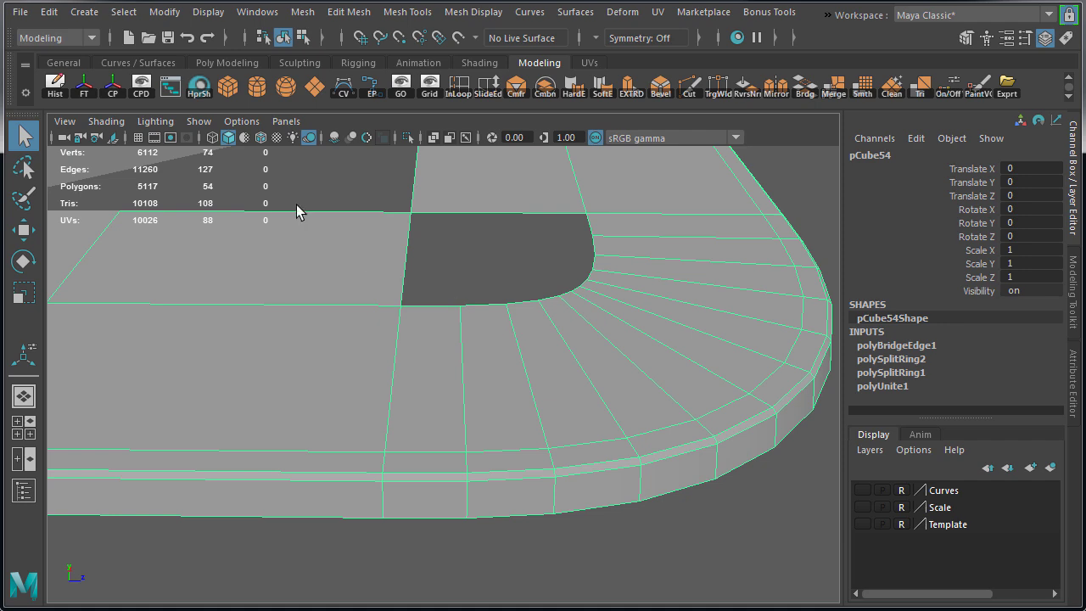
# Step: Extrude the first inner edge at each end of the curve into the corner opening
pyautogui.keyDown('alt'); pyautogui.moveTo(611, 300); pyautogui.dragTo(565, 315); pyautogui.keyUp('alt')
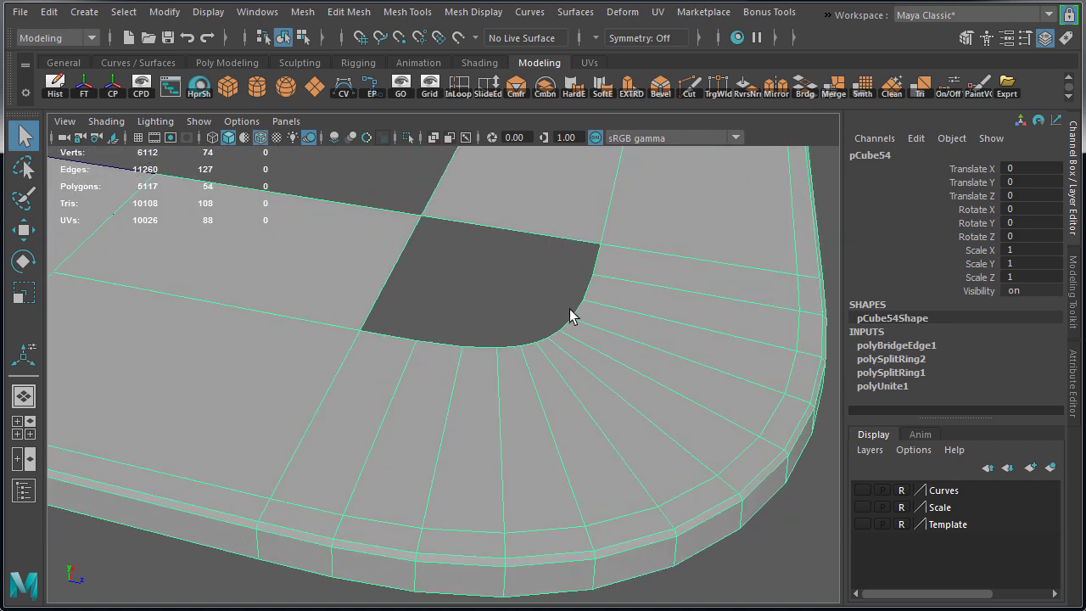
pyautogui.press('w')
pyautogui.moveTo(412, 344); pyautogui.dragTo(411, 316, button='right')
pyautogui.click(408, 336)
pyautogui.keyDown('alt'); pyautogui.moveTo(478, 341); pyautogui.dragTo(489, 311); pyautogui.keyUp('alt')
pyautogui.click(608, 325)
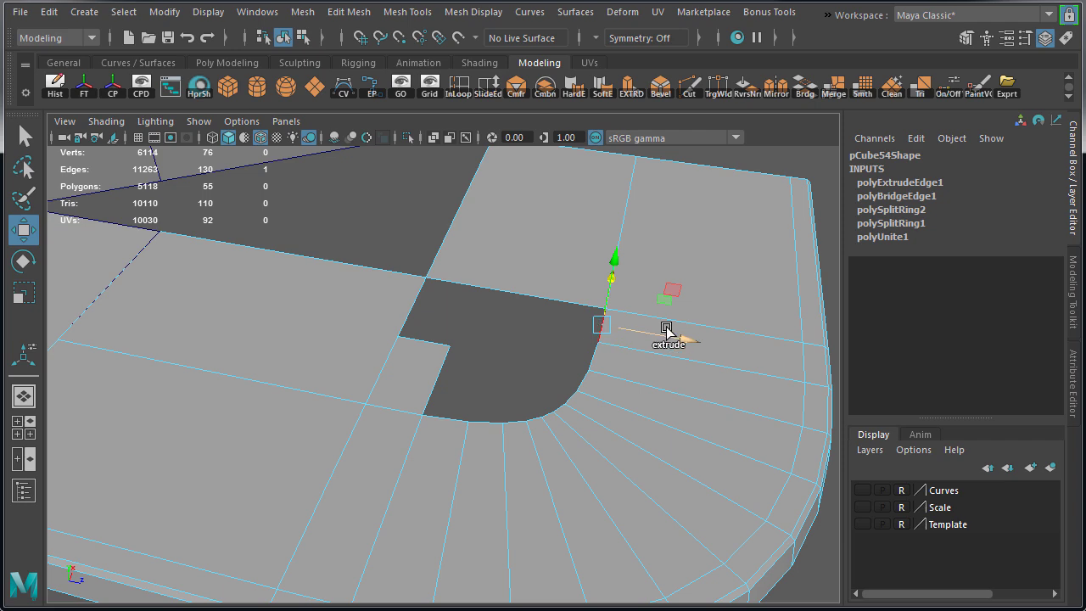
pyautogui.keyDown('shift'); pyautogui.moveTo(667, 334); pyautogui.dragTo(551, 330); pyautogui.keyUp('shift')
# Step: Snap the vertices of both extruded strips to the grid in the top view so the strips meet at a common corner
pyautogui.press('space')
pyautogui.scroll(-6, 420, 392)
pyautogui.moveTo(357, 348); pyautogui.dragTo(252, 332, button='right')
pyautogui.moveTo(254, 363); pyautogui.dragTo(318, 174)
pyautogui.moveTo(356, 266); pyautogui.dragTo(385, 277)
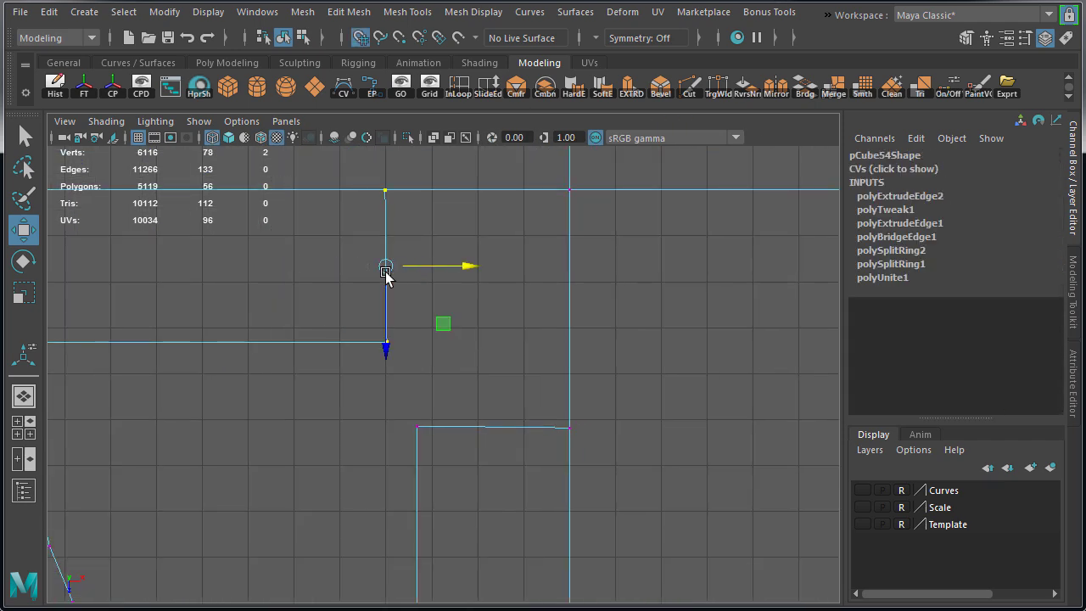
pyautogui.moveTo(363, 319); pyautogui.dragTo(386, 328)
pyautogui.moveTo(416, 425); pyautogui.dragTo(431, 327)
pyautogui.moveTo(385, 328); pyautogui.dragTo(431, 327)
pyautogui.moveTo(569, 427); pyautogui.dragTo(569, 327)
pyautogui.moveTo(385, 190); pyautogui.dragTo(431, 190)
pyautogui.press('space')
pyautogui.press('space')
pyautogui.keyDown('alt'); pyautogui.moveTo(536, 318); pyautogui.dragTo(479, 335); pyautogui.keyUp('alt')
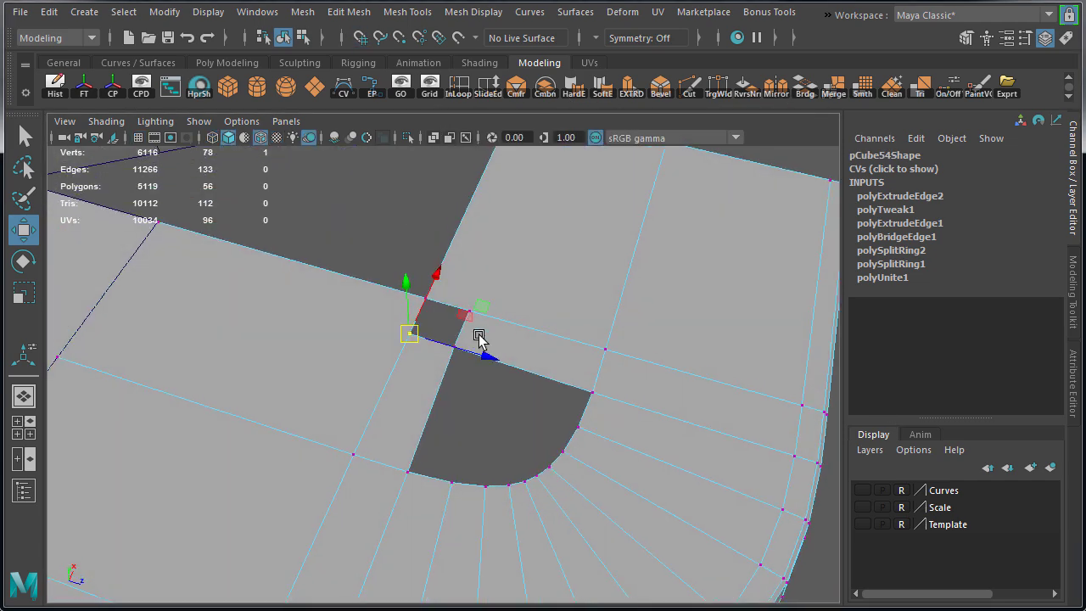
# Step: Merge the overlapping vertices where the extruded strips meet beside the inner corner
pyautogui.keyDown('alt'); pyautogui.moveTo(347, 338); pyautogui.dragTo(509, 344, button='right'); pyautogui.keyUp('alt')
pyautogui.keyDown('alt'); pyautogui.moveTo(509, 345); pyautogui.dragTo(451, 284); pyautogui.keyUp('alt')
pyautogui.keyDown('shift'); pyautogui.moveTo(452, 289); pyautogui.dragTo(399, 75, button='right'); pyautogui.keyUp('shift')
pyautogui.press('g')
pyautogui.moveTo(503, 318); pyautogui.dragTo(503, 318)
pyautogui.moveTo(369, 273); pyautogui.dragTo(424, 296)
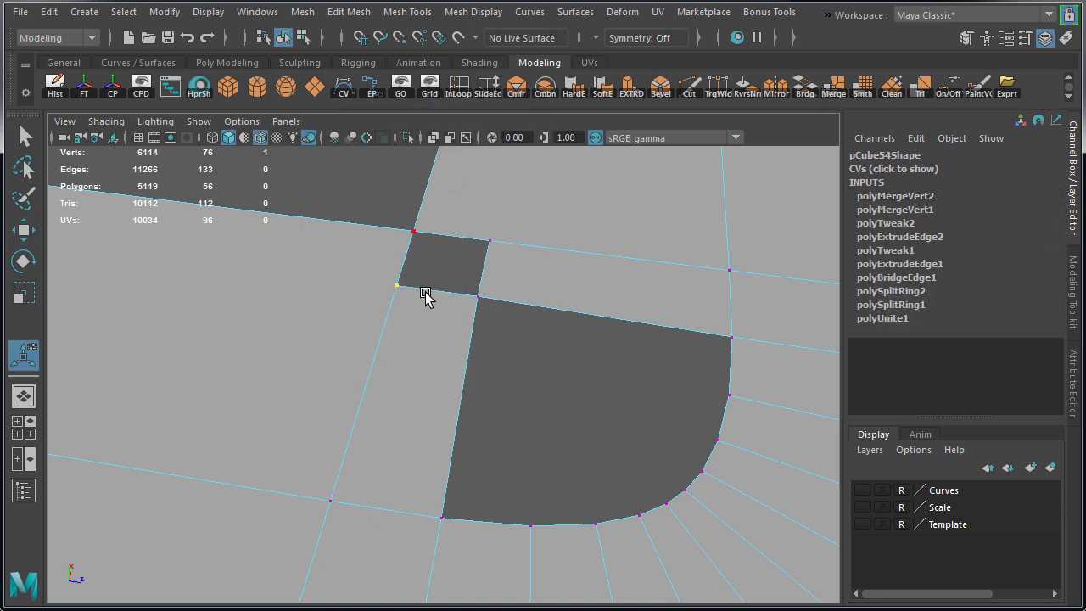
pyautogui.moveTo(467, 223); pyautogui.dragTo(518, 251)
# Step: Delete the straight-section faces of both pieces, keeping only the curved corner and its adjoining strips
pyautogui.scroll(-3, 516, 405)
pyautogui.keyDown('alt'); pyautogui.moveTo(496, 373); pyautogui.dragTo(487, 361, button='middle'); pyautogui.keyUp('alt')
pyautogui.scroll(-3, 487, 361)
pyautogui.keyDown('alt'); pyautogui.moveTo(487, 361); pyautogui.dragTo(553, 306); pyautogui.keyUp('alt')
pyautogui.moveTo(553, 309); pyautogui.dragTo(555, 354, button='right')
pyautogui.keyDown('alt'); pyautogui.moveTo(594, 376); pyautogui.dragTo(487, 364); pyautogui.keyUp('alt')
pyautogui.moveTo(573, 405); pyautogui.dragTo(619, 577)
pyautogui.click(243, 414)
pyautogui.keyDown('alt'); pyautogui.moveTo(244, 414); pyautogui.dragTo(416, 517); pyautogui.keyUp('alt')
pyautogui.press('Delete')
pyautogui.keyDown('alt'); pyautogui.moveTo(521, 412); pyautogui.dragTo(460, 407); pyautogui.keyUp('alt')
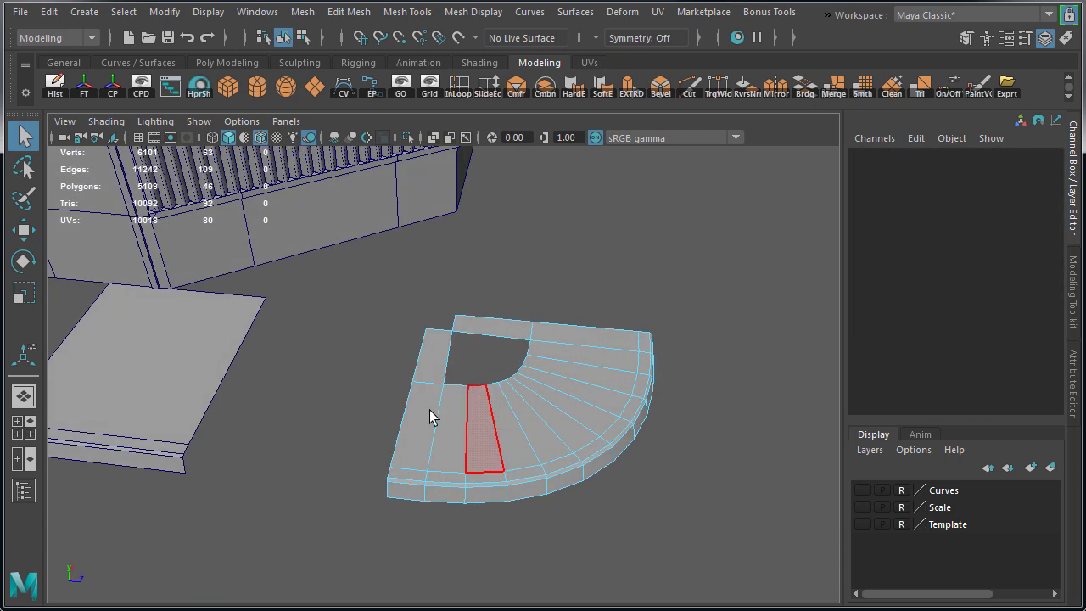
# Step: Append a triangle across the inner opening and a face between the curve's first pair of opposite inner edges
pyautogui.keyDown('alt'); pyautogui.moveTo(429, 416); pyautogui.dragTo(577, 416, button='right'); pyautogui.keyUp('alt')
pyautogui.press('w')
pyautogui.moveTo(535, 313); pyautogui.dragTo(578, 278, button='right')
pyautogui.keyDown('shift'); pyautogui.moveTo(649, 305); pyautogui.dragTo(612, 311, button='right'); pyautogui.keyUp('shift')
pyautogui.keyDown('alt'); pyautogui.moveTo(524, 303); pyautogui.dragTo(410, 240, button='middle'); pyautogui.keyUp('alt')
pyautogui.keyDown('alt'); pyautogui.moveTo(410, 240); pyautogui.dragTo(411, 274); pyautogui.keyUp('alt')
pyautogui.click(403, 276)
pyautogui.click(477, 244)
pyautogui.press('Return')
pyautogui.click(654, 290)
pyautogui.keyDown('alt'); pyautogui.moveTo(600, 416); pyautogui.dragTo(582, 313, button='middle'); pyautogui.keyUp('alt')
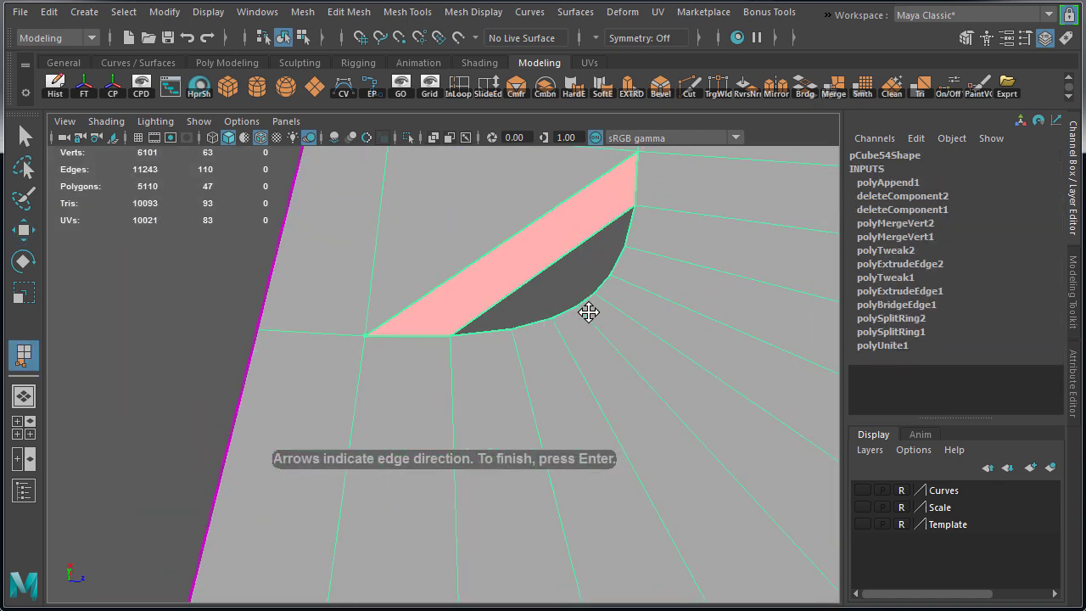
pyautogui.press('Return')
# Step: Append three more faces between the remaining opposite inner edges to close the curve's opening
pyautogui.click(483, 331)
pyautogui.click(626, 240)
pyautogui.press('Return')
pyautogui.click(545, 323)
pyautogui.click(618, 261)
pyautogui.press('Return')
pyautogui.click(562, 318)
pyautogui.click(601, 289)
pyautogui.press('Return')
# Step: Extrude the strip edge beside the small corner notch to fill the missing square
pyautogui.keyDown('alt'); pyautogui.moveTo(437, 160); pyautogui.dragTo(446, 344, button='middle'); pyautogui.keyUp('alt')
pyautogui.press('w')
pyautogui.moveTo(349, 293); pyautogui.dragTo(350, 246, button='right')
pyautogui.click(365, 299)
pyautogui.keyDown('shift'); pyautogui.moveTo(364, 299); pyautogui.dragTo(362, 244); pyautogui.keyUp('shift')
pyautogui.press('space')
pyautogui.press('space')
# Step: Merge the extruded face's vertices with the neighbouring strip at the corner
pyautogui.keyDown('alt'); pyautogui.moveTo(523, 345); pyautogui.dragTo(526, 418, button='middle'); pyautogui.keyUp('alt')
pyautogui.moveTo(477, 317); pyautogui.dragTo(396, 318, button='right')
pyautogui.moveTo(405, 233); pyautogui.dragTo(480, 295)
pyautogui.moveTo(617, 424); pyautogui.dragTo(617, 425)
pyautogui.keyDown('shift'); pyautogui.moveTo(617, 233); pyautogui.dragTo(686, 170, button='right'); pyautogui.keyUp('shift')
pyautogui.press('space')
pyautogui.press('space')
# Step: Return to object mode and inspect the filled corner piece's surface shading
pyautogui.press('F8')
pyautogui.press('q')
pyautogui.click(632, 253)
pyautogui.keyDown('alt'); pyautogui.moveTo(632, 253); pyautogui.dragTo(507, 301); pyautogui.keyUp('alt')
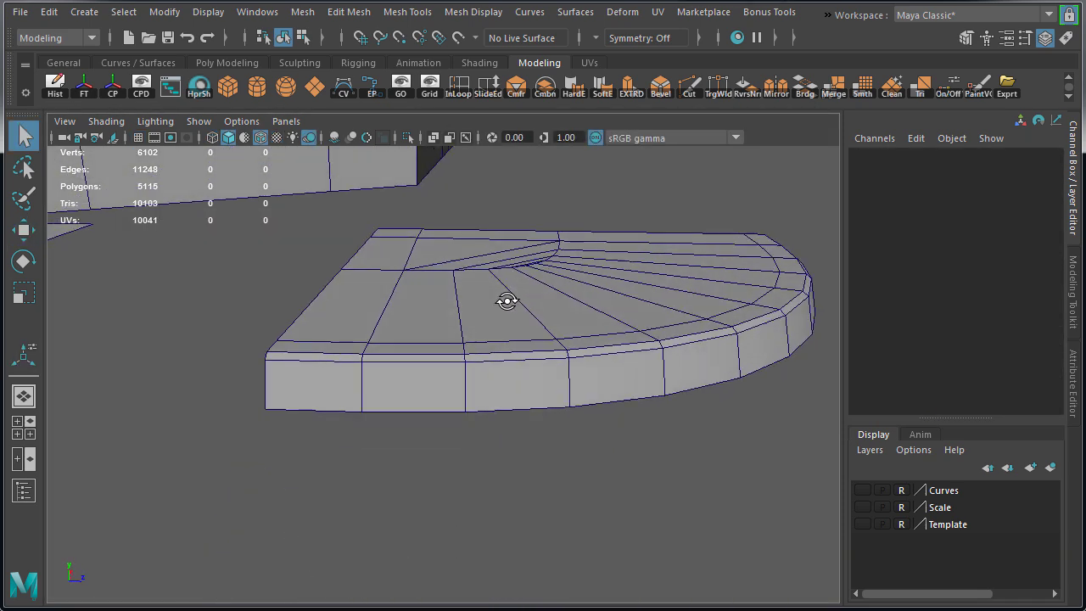
pyautogui.click(261, 138)
pyautogui.scroll(3, 415, 271)
pyautogui.keyDown('alt'); pyautogui.moveTo(414, 271); pyautogui.dragTo(456, 386); pyautogui.keyUp('alt')
# Step: Select the edges around the inner curve on the corner piece's top surface, soften them and return to object mode
pyautogui.click(424, 409)
pyautogui.keyDown('shift'); pyautogui.moveTo(424, 409); pyautogui.dragTo(483, 454, button='right'); pyautogui.keyUp('shift')
pyautogui.keyDown('alt'); pyautogui.moveTo(492, 381); pyautogui.dragTo(476, 450); pyautogui.keyUp('alt')
pyautogui.moveTo(413, 351); pyautogui.dragTo(413, 308, button='right')
pyautogui.moveTo(276, 272); pyautogui.dragTo(474, 303)
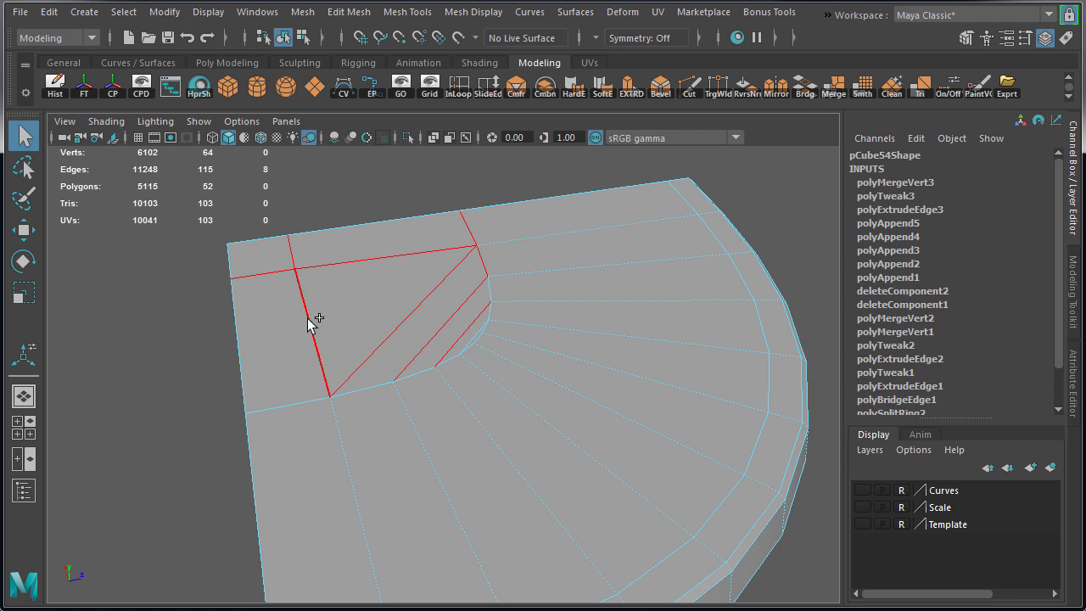
pyautogui.keyDown('shift'); pyautogui.moveTo(364, 396); pyautogui.dragTo(450, 360); pyautogui.keyUp('shift')
pyautogui.scroll(3, 450, 361)
pyautogui.keyDown('alt'); pyautogui.moveTo(534, 436); pyautogui.dragTo(532, 483, button='middle'); pyautogui.keyUp('alt')
pyautogui.keyDown('shift'); pyautogui.moveTo(531, 483); pyautogui.dragTo(556, 357); pyautogui.keyUp('shift')
pyautogui.scroll(-3, 567, 393)
pyautogui.keyDown('alt'); pyautogui.moveTo(635, 426); pyautogui.dragTo(610, 319, button='middle'); pyautogui.keyUp('alt')
pyautogui.keyDown('shift'); pyautogui.doubleClick(610, 322); pyautogui.keyUp('shift')
pyautogui.keyDown('shift'); pyautogui.moveTo(388, 208); pyautogui.dragTo(534, 209, button='right'); pyautogui.keyUp('shift')
pyautogui.press('F8')
pyautogui.click(700, 451)
# Step: Snap the corner piece's pivot to the square corner where its straight sides meet, and delete its history
pyautogui.keyDown('alt'); pyautogui.moveTo(701, 451); pyautogui.dragTo(517, 482); pyautogui.keyUp('alt')
pyautogui.scroll(-4, 517, 483)
pyautogui.scroll(2, 517, 482)
pyautogui.keyDown('alt'); pyautogui.moveTo(356, 289); pyautogui.dragTo(441, 392, button='middle'); pyautogui.keyUp('alt')
pyautogui.click(441, 392)
pyautogui.keyDown('alt'); pyautogui.moveTo(441, 395); pyautogui.dragTo(516, 426); pyautogui.keyUp('alt')
pyautogui.press('e')
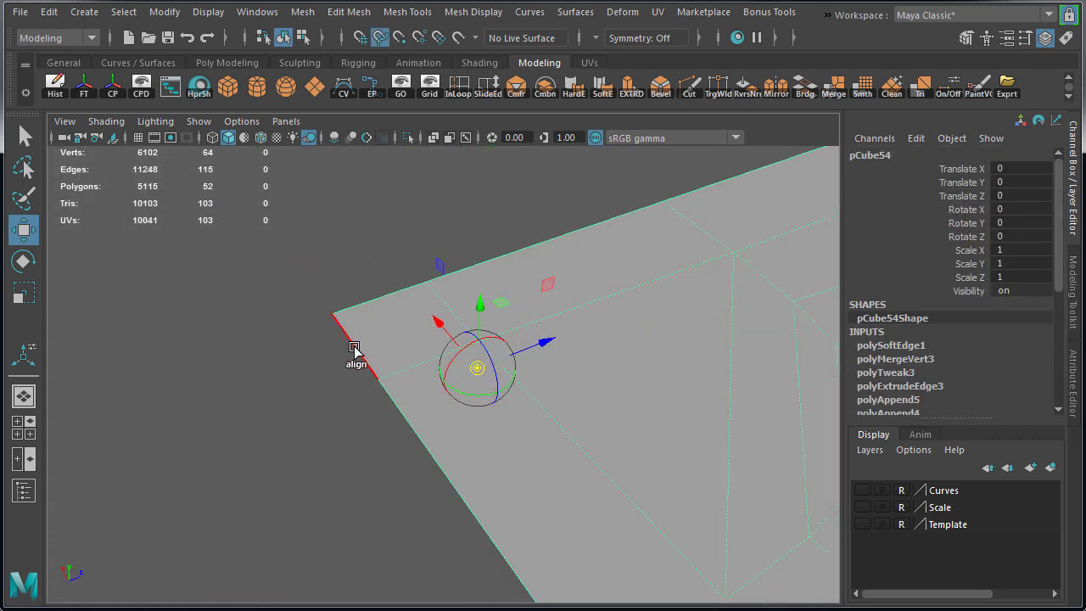
pyautogui.moveTo(355, 347); pyautogui.dragTo(310, 304, button='middle')
pyautogui.keyDown('alt'); pyautogui.moveTo(679, 379); pyautogui.dragTo(212, 389, button='right'); pyautogui.keyUp('alt')
pyautogui.keyDown('alt'); pyautogui.moveTo(356, 392); pyautogui.dragTo(356, 339); pyautogui.keyUp('alt')
pyautogui.click(55, 84)
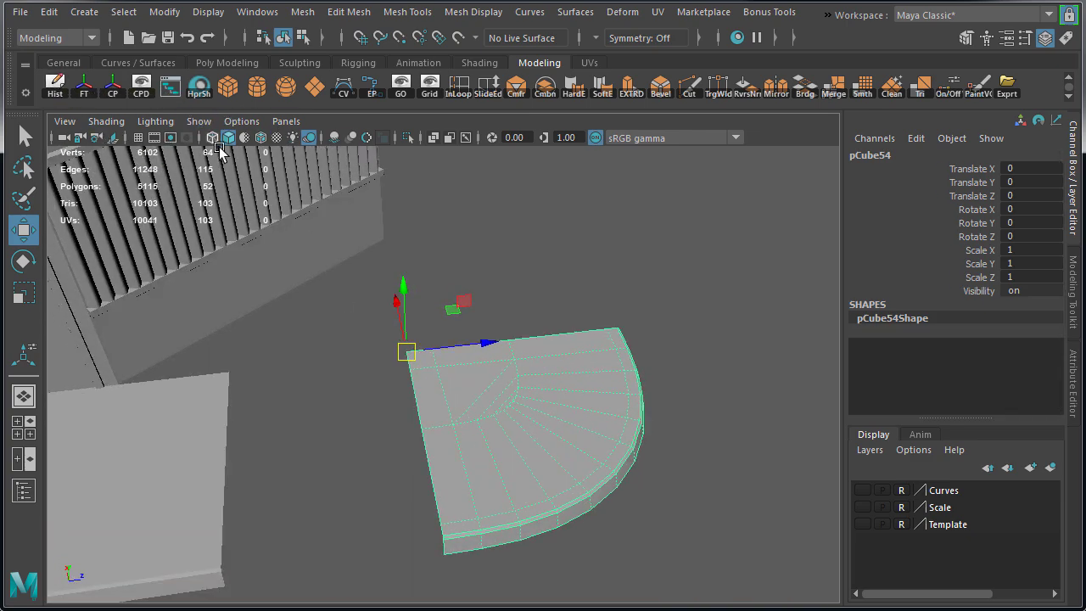
# Step: Show the grid and snap the straight sidewalk piece against the corner piece's straight side
pyautogui.click(138, 137)
pyautogui.keyDown('alt'); pyautogui.moveTo(555, 368); pyautogui.dragTo(444, 380, button='right'); pyautogui.keyUp('alt')
pyautogui.keyDown('alt'); pyautogui.moveTo(434, 383); pyautogui.dragTo(490, 375, button='middle'); pyautogui.keyUp('alt')
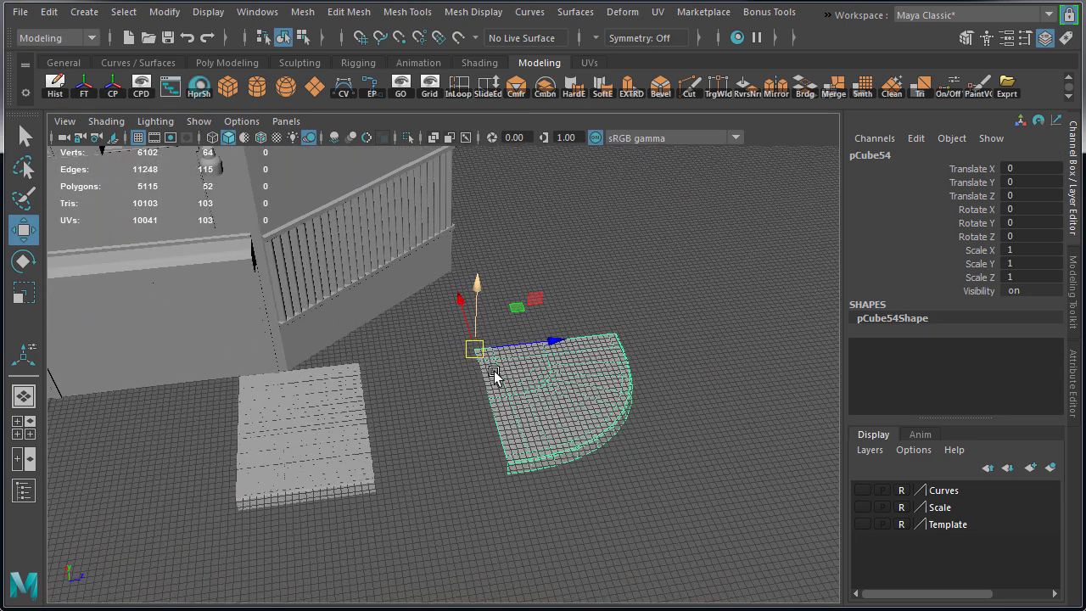
pyautogui.keyDown('alt'); pyautogui.moveTo(490, 376); pyautogui.dragTo(463, 394); pyautogui.keyUp('alt')
pyautogui.click(326, 408)
pyautogui.press('x')
pyautogui.moveTo(317, 361); pyautogui.dragTo(361, 365)
# Step: Select both the straight and corner sidewalk pieces and isolate them in the viewport
pyautogui.keyDown('alt'); pyautogui.moveTo(379, 374); pyautogui.dragTo(633, 408, button='right'); pyautogui.keyUp('alt')
pyautogui.keyDown('alt'); pyautogui.moveTo(633, 408); pyautogui.dragTo(669, 424); pyautogui.keyUp('alt')
pyautogui.keyDown('alt'); pyautogui.moveTo(669, 425); pyautogui.dragTo(514, 429, button='right'); pyautogui.keyUp('alt')
pyautogui.moveTo(503, 433); pyautogui.dragTo(604, 483)
pyautogui.hotkey('ctrl', '1')
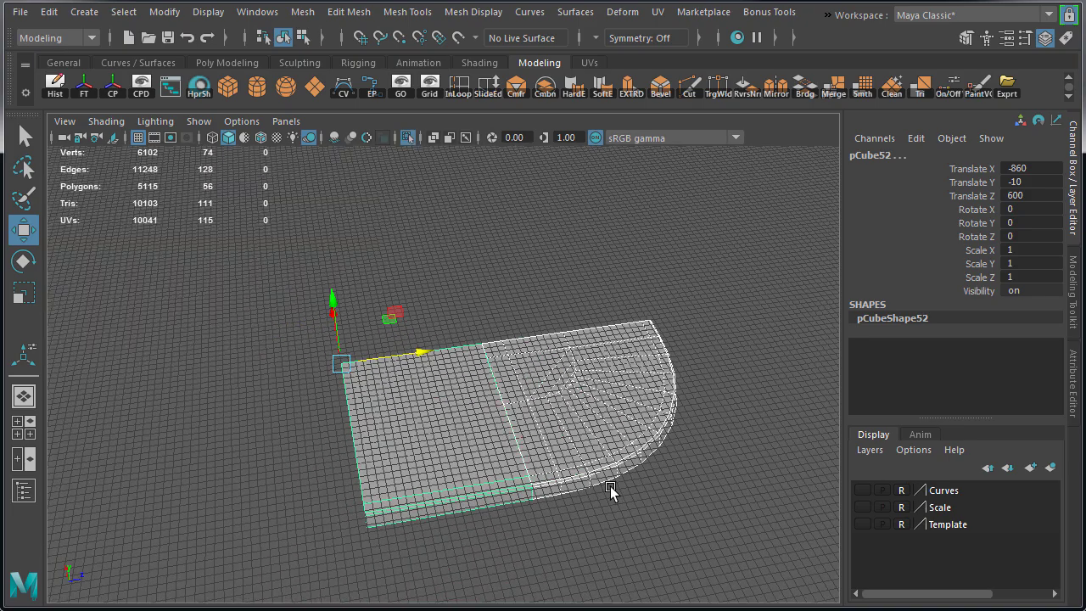
# Step: Move only the straight sidewalk piece to the area of the world origin with grid snapping
pyautogui.keyDown('alt'); pyautogui.moveTo(651, 460); pyautogui.dragTo(272, 447, button='right'); pyautogui.keyUp('alt')
pyautogui.keyDown('alt'); pyautogui.moveTo(271, 446); pyautogui.dragTo(513, 531, button='middle'); pyautogui.keyUp('alt')
pyautogui.keyDown('alt'); pyautogui.moveTo(340, 352); pyautogui.dragTo(408, 409, button='middle'); pyautogui.keyUp('alt')
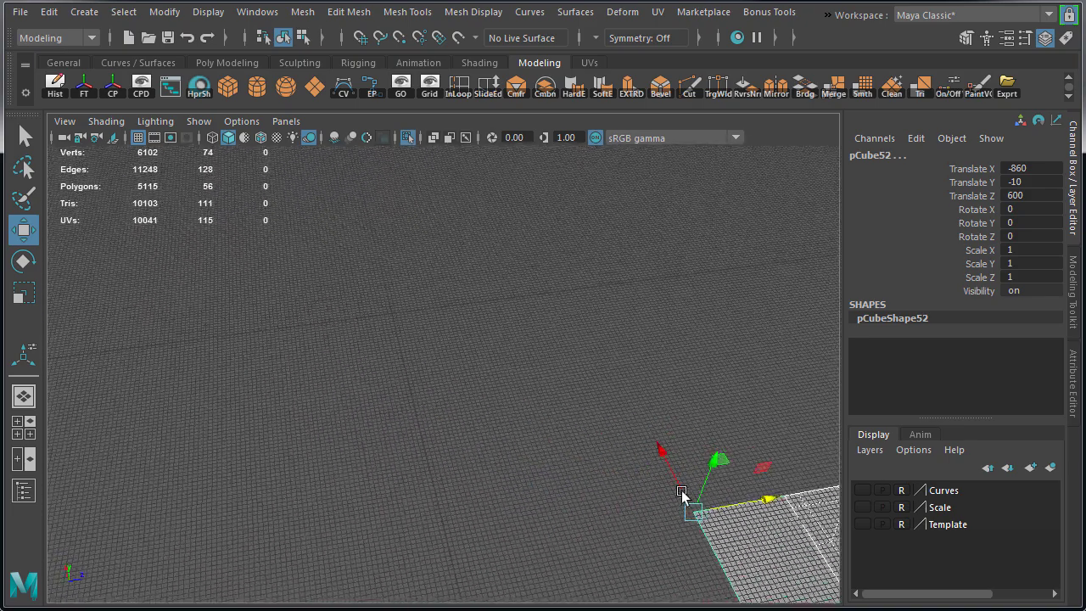
pyautogui.click(763, 521)
pyautogui.press('x')
pyautogui.moveTo(692, 509); pyautogui.dragTo(387, 311)
pyautogui.press('f')
# Step: Snap the straight piece's pivot corner exactly onto the world origin and freeze its transformations
pyautogui.keyDown('alt'); pyautogui.moveTo(326, 320); pyautogui.dragTo(451, 345, button='right'); pyautogui.keyUp('alt')
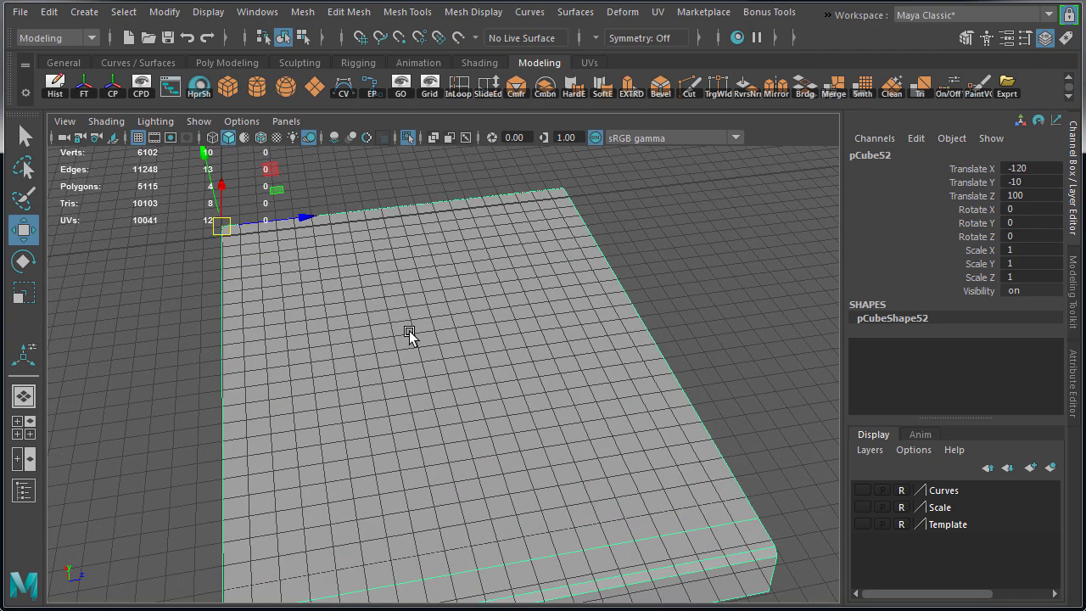
pyautogui.keyDown('alt'); pyautogui.moveTo(450, 345); pyautogui.dragTo(526, 357, button='middle'); pyautogui.keyUp('alt')
pyautogui.keyDown('alt'); pyautogui.moveTo(526, 356); pyautogui.dragTo(562, 380); pyautogui.keyUp('alt')
pyautogui.press('x')
pyautogui.moveTo(311, 254); pyautogui.dragTo(321, 268)
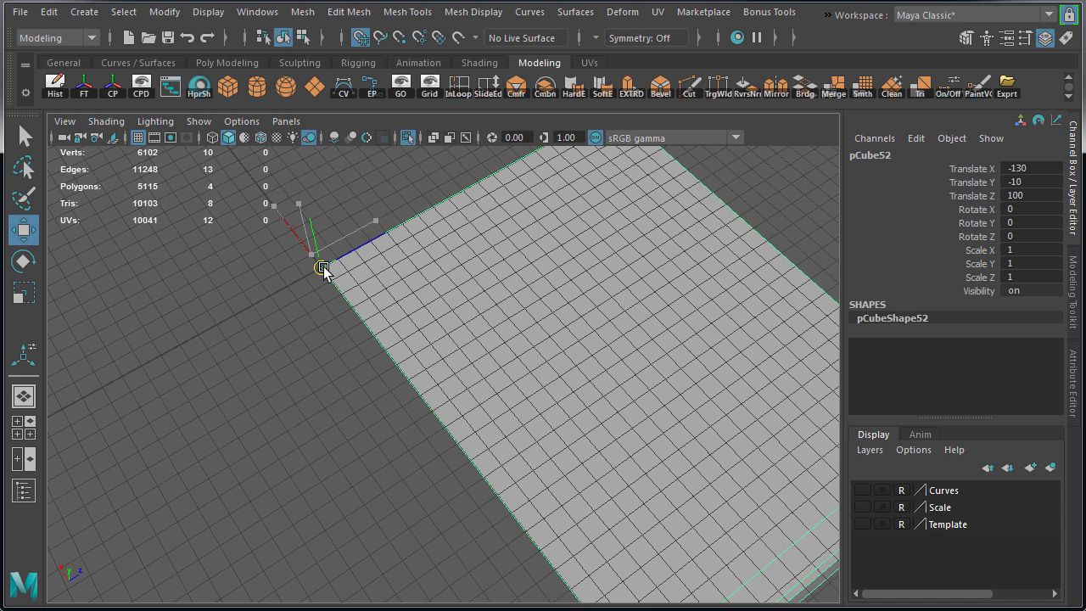
pyautogui.click(84, 85)
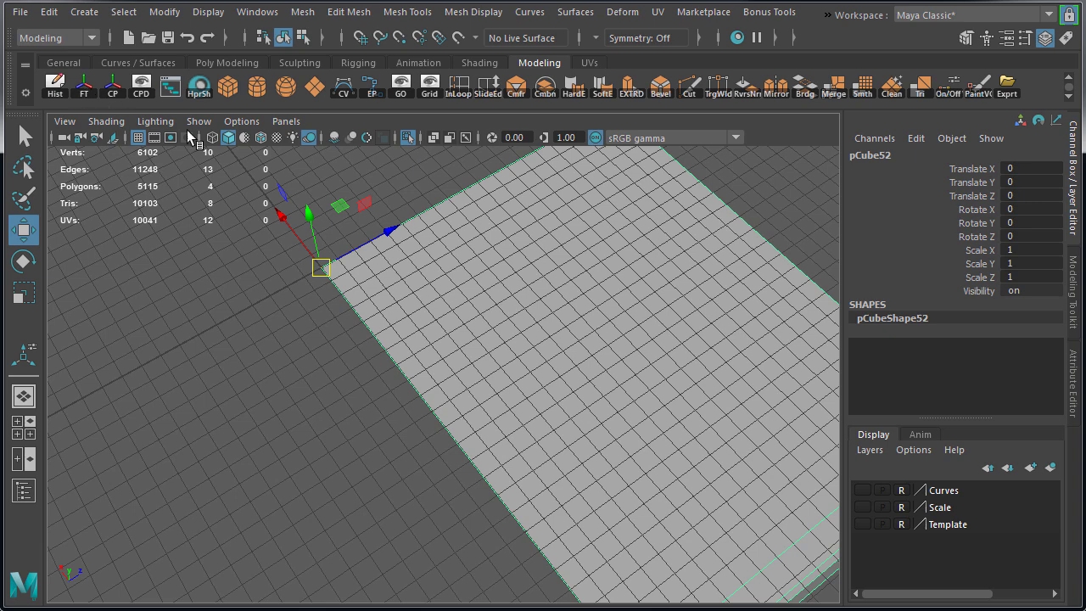
# Step: Export the straight piece as an FBX named sidewalk_straight into the project's ExportedMeshes folder
pyautogui.click(1002, 87)
pyautogui.click(335, 275)
pyautogui.press('BackSpace')
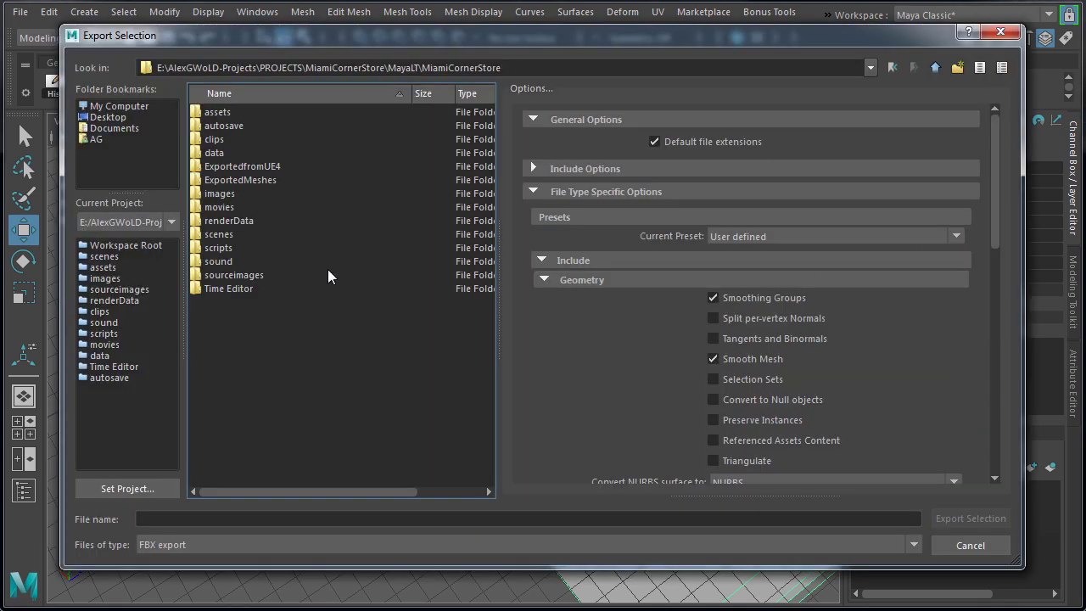
pyautogui.click(265, 179)
pyautogui.doubleClick(265, 181)
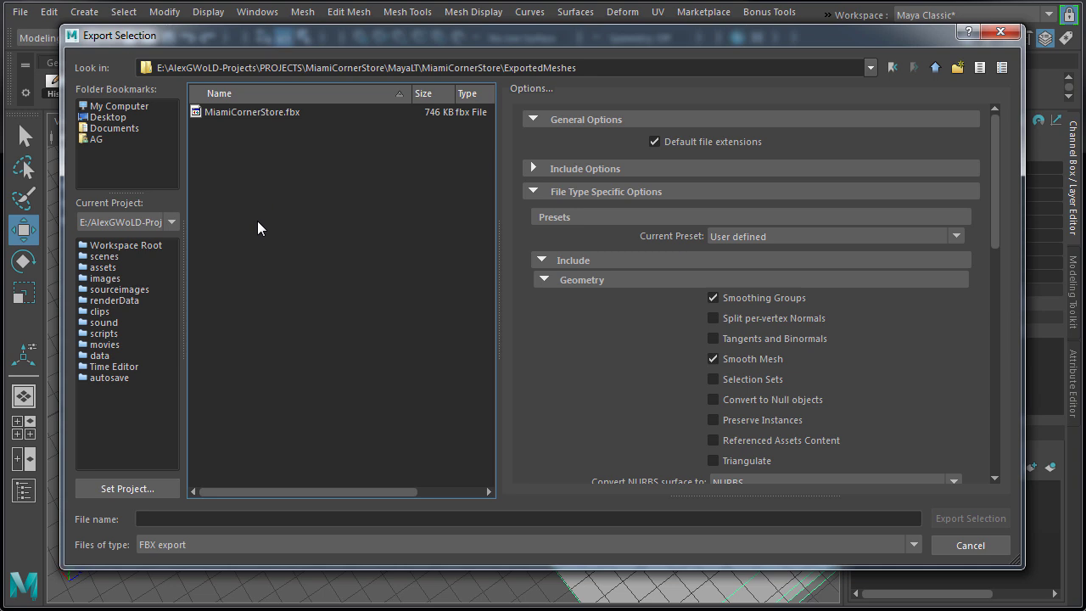
pyautogui.click(255, 520)
pyautogui.write('sidewalk_straight')
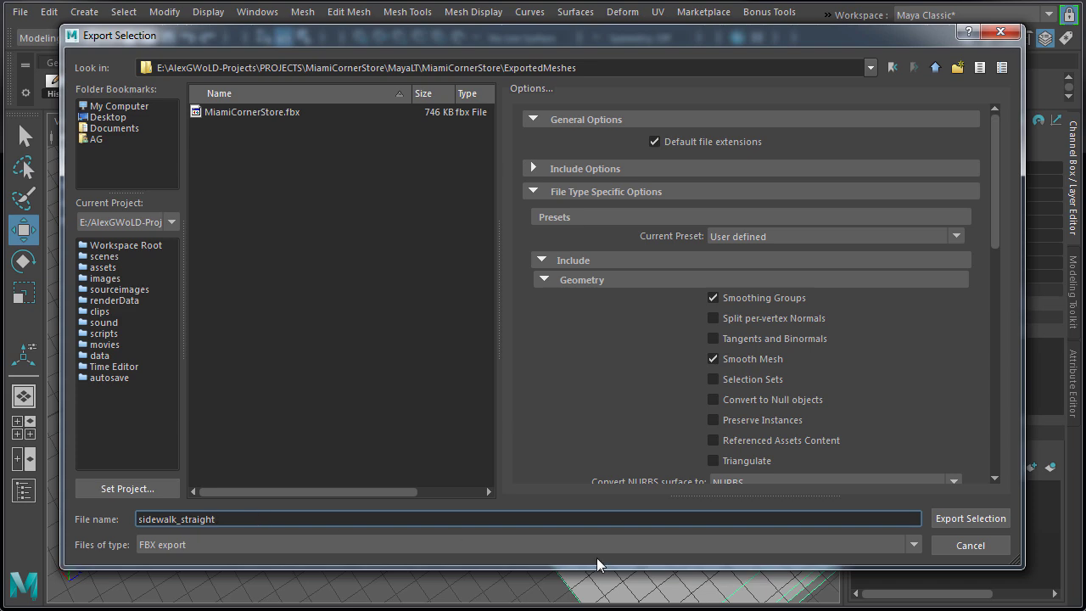
pyautogui.click(996, 518)
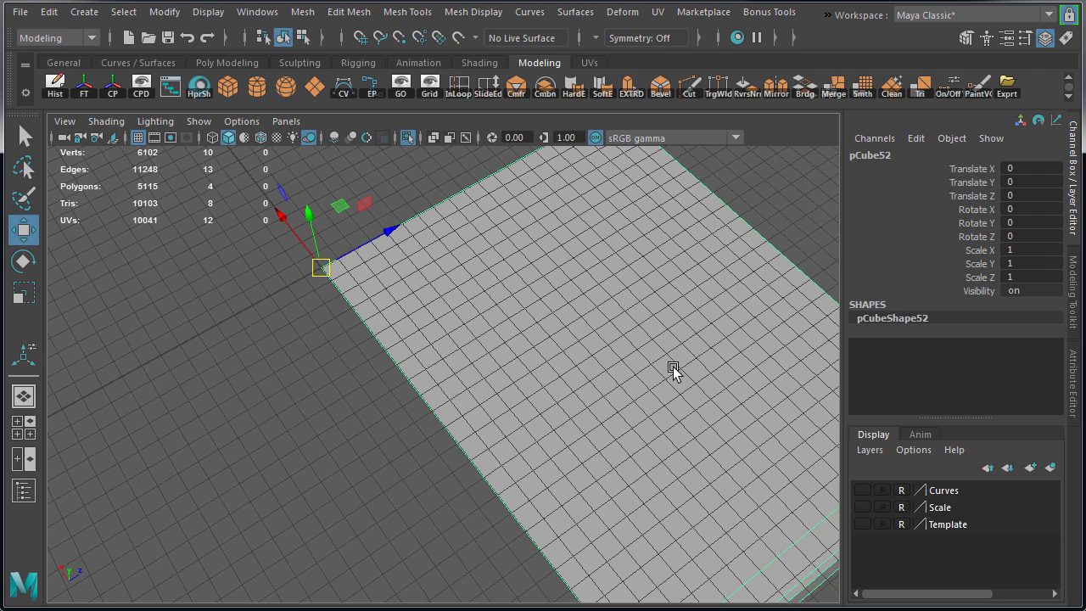
# Step: Snap the straight piece back from the origin to its place beside the corner piece
pyautogui.scroll(-5, 458, 348)
pyautogui.keyDown('alt'); pyautogui.moveTo(458, 348); pyautogui.dragTo(224, 274, button='middle'); pyautogui.keyUp('alt')
pyautogui.press('x')
pyautogui.moveTo(206, 274); pyautogui.dragTo(603, 405)
# Step: Snap the corner piece's pivot onto the world origin and freeze its transformations
pyautogui.click(721, 358)
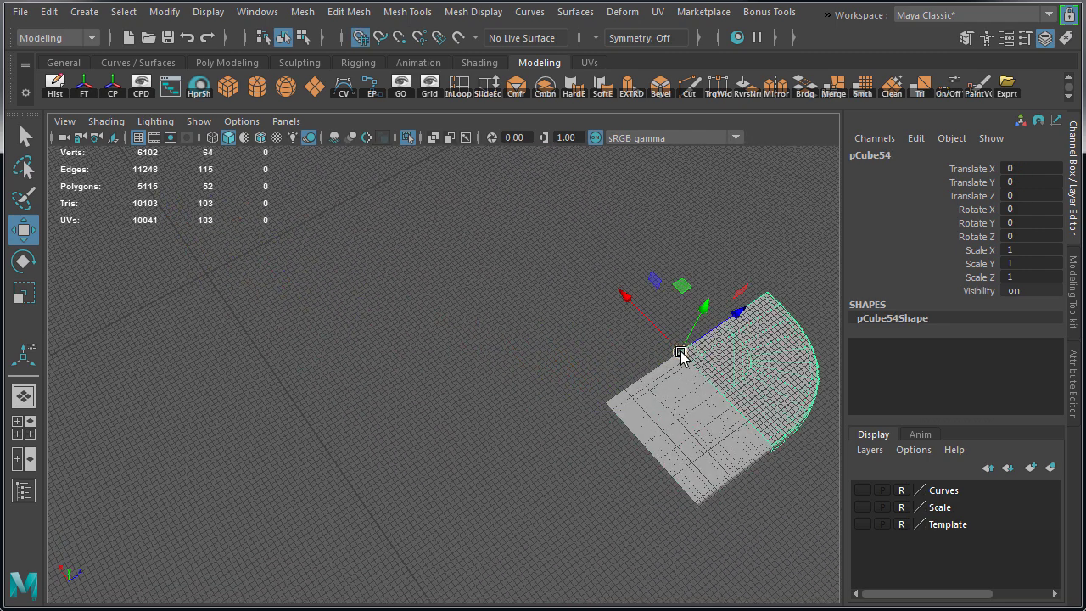
pyautogui.moveTo(681, 355); pyautogui.dragTo(206, 272)
pyautogui.press('f')
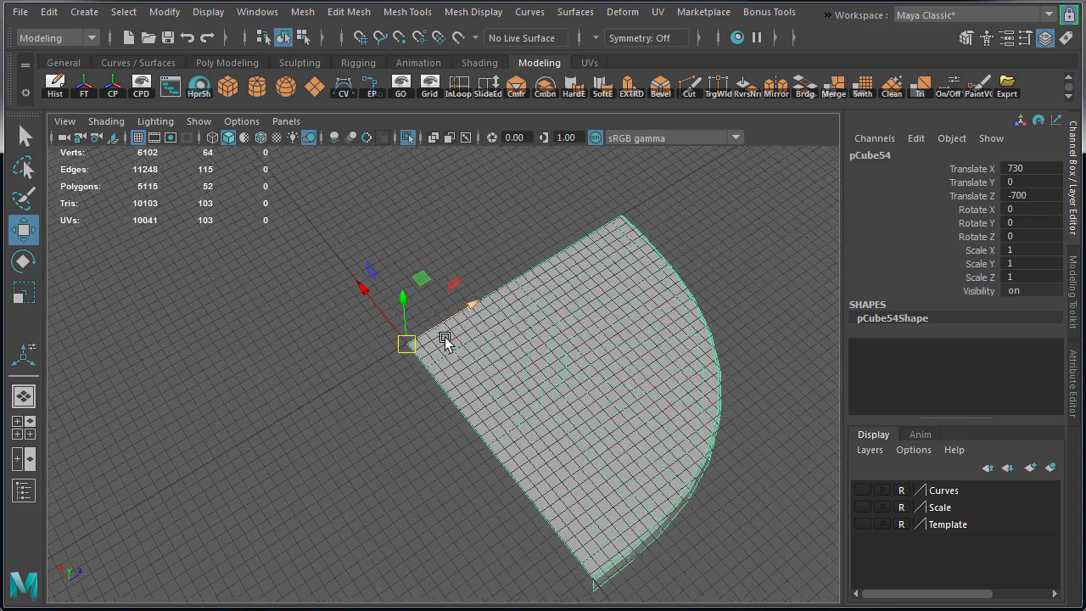
pyautogui.keyDown('alt'); pyautogui.moveTo(445, 338); pyautogui.dragTo(686, 376, button='right'); pyautogui.keyUp('alt')
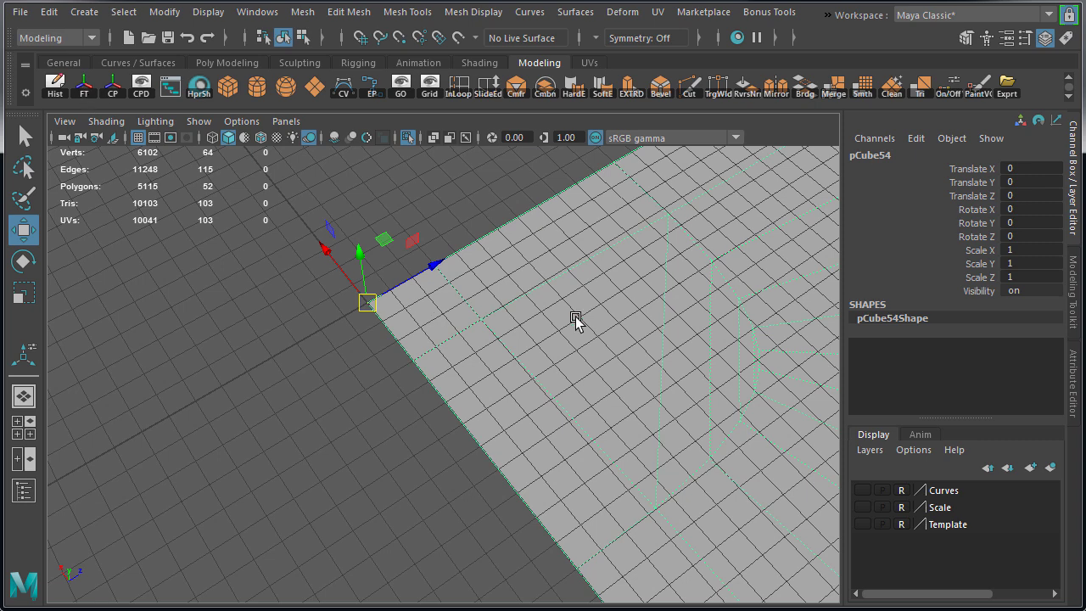
# Step: Export the corner piece as sidewalk_corner.fbx into the ExportedMeshes folder
pyautogui.click(1007, 85)
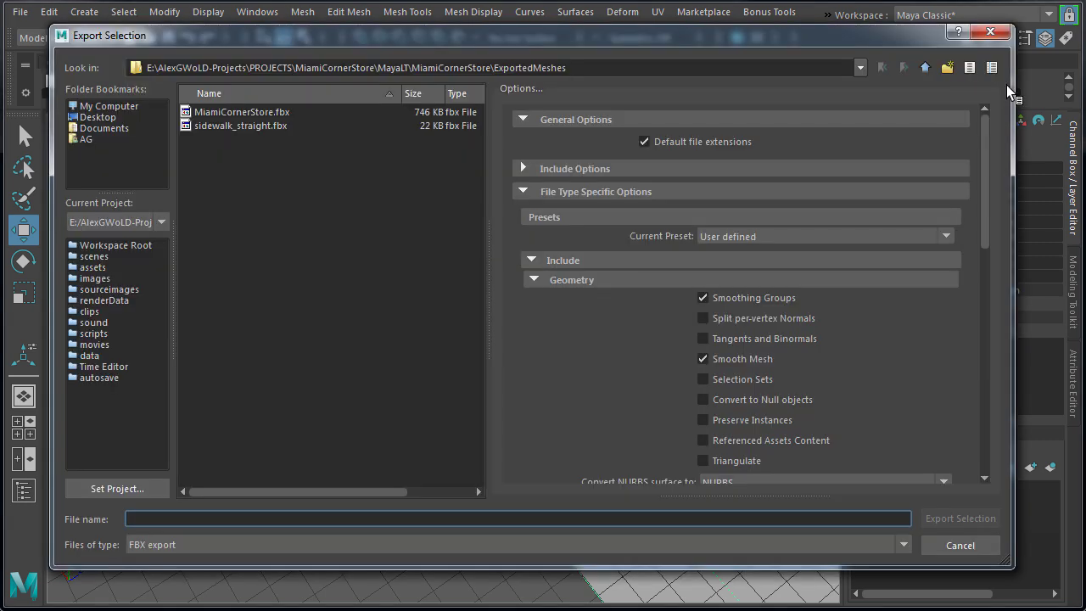
pyautogui.click(241, 126)
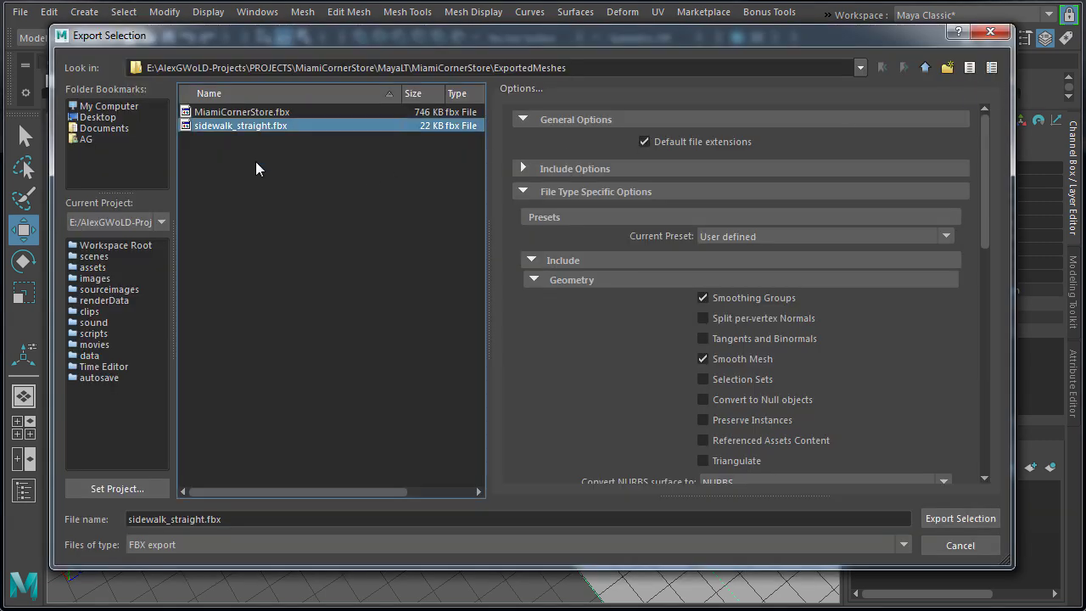
pyautogui.click(212, 518)
pyautogui.press('BackSpace')
pyautogui.press('BackSpace')
pyautogui.press('BackSpace')
pyautogui.press('BackSpace')
pyautogui.press('BackSpace')
pyautogui.press('BackSpace')
pyautogui.press('BackSpace')
pyautogui.press('BackSpace')
pyautogui.write('corner')
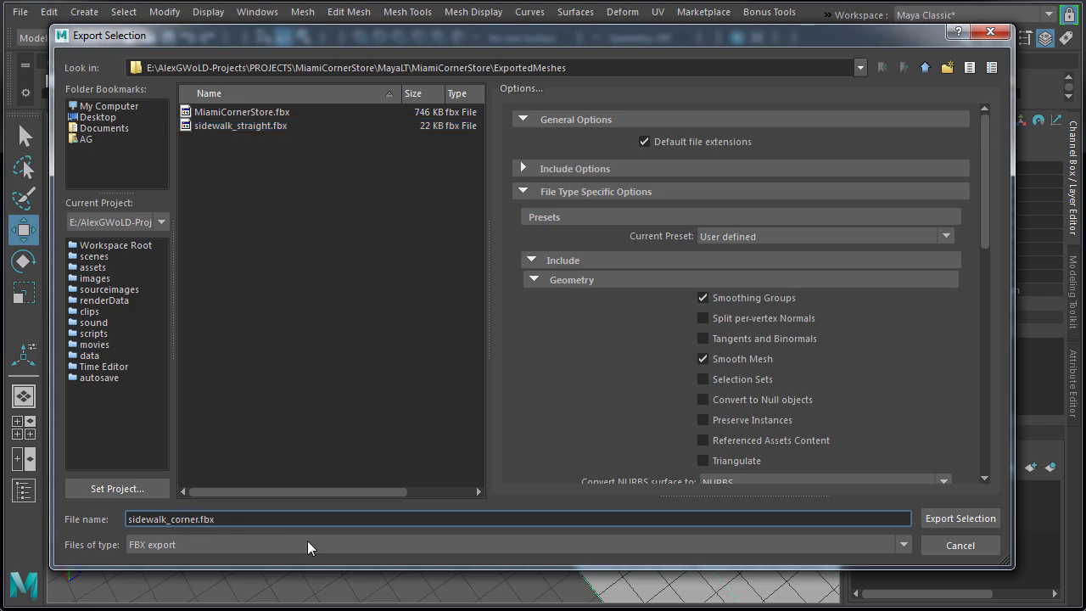
pyautogui.click(967, 520)
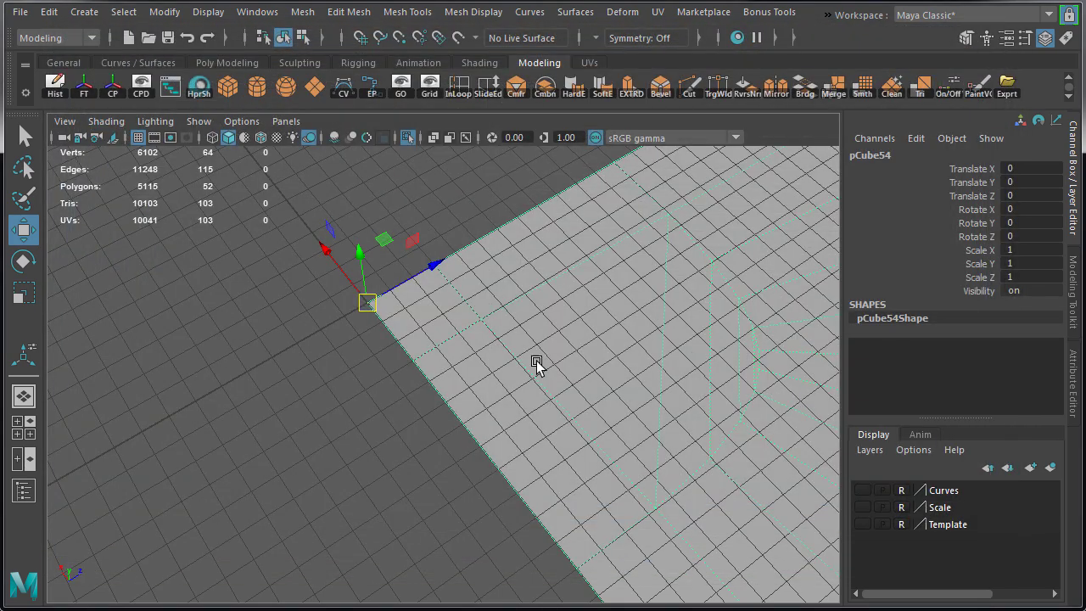
# Step: Move the corner piece from the origin back against the end of the straight piece
pyautogui.keyDown('alt'); pyautogui.moveTo(542, 359); pyautogui.dragTo(222, 386, button='right'); pyautogui.keyUp('alt')
pyautogui.keyDown('alt'); pyautogui.moveTo(706, 391); pyautogui.dragTo(671, 388, button='right'); pyautogui.keyUp('alt')
pyautogui.keyDown('alt'); pyautogui.moveTo(671, 388); pyautogui.dragTo(326, 378, button='middle'); pyautogui.keyUp('alt')
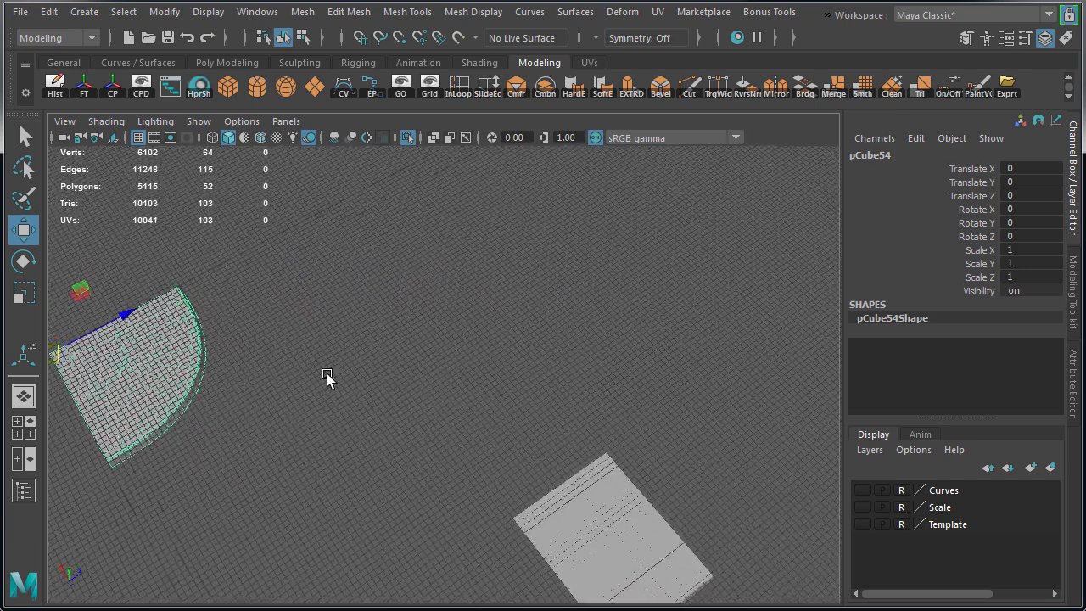
pyautogui.moveTo(58, 357); pyautogui.dragTo(616, 454)
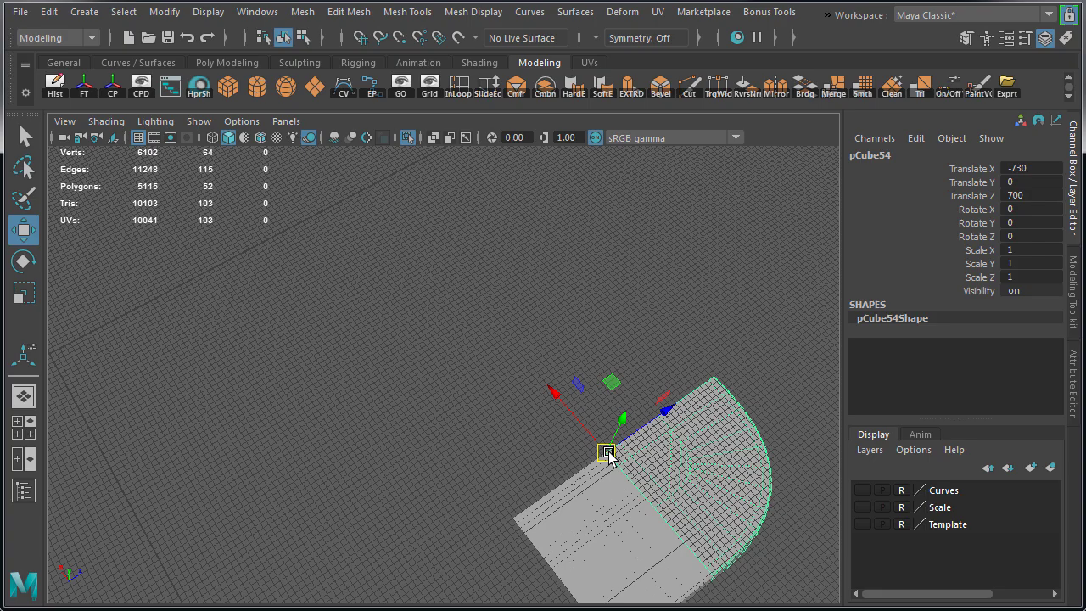
# Step: Exit isolation to show the whole building, toggle wireframe-on-shaded display and clear the selection
pyautogui.hotkey('ctrl', '1')
pyautogui.keyDown('alt'); pyautogui.moveTo(616, 480); pyautogui.dragTo(601, 438); pyautogui.keyUp('alt')
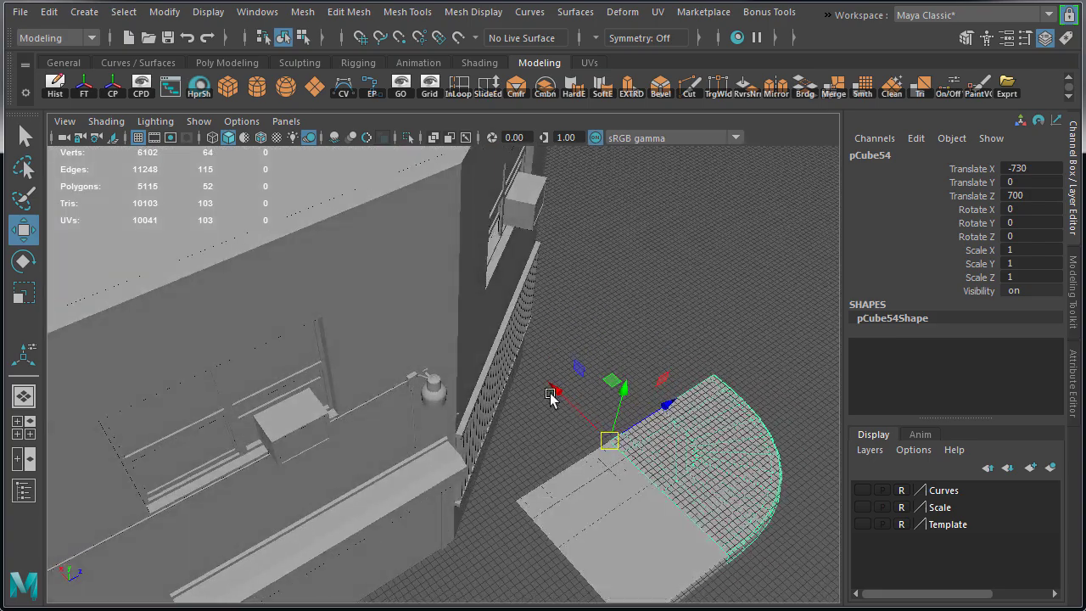
pyautogui.click(263, 139)
pyautogui.click(603, 260)
pyautogui.moveTo(603, 260)
pyautogui.keyDown('alt'); pyautogui.mouseDown()
pyautogui.moveTo(596, 359)
pyautogui.moveTo(511, 330)
pyautogui.moveTo(401, 321)
pyautogui.moveTo(589, 359)
pyautogui.moveTo(633, 318)
pyautogui.moveTo(550, 383)
pyautogui.moveTo(563, 395)
pyautogui.mouseUp(); pyautogui.keyUp('alt')
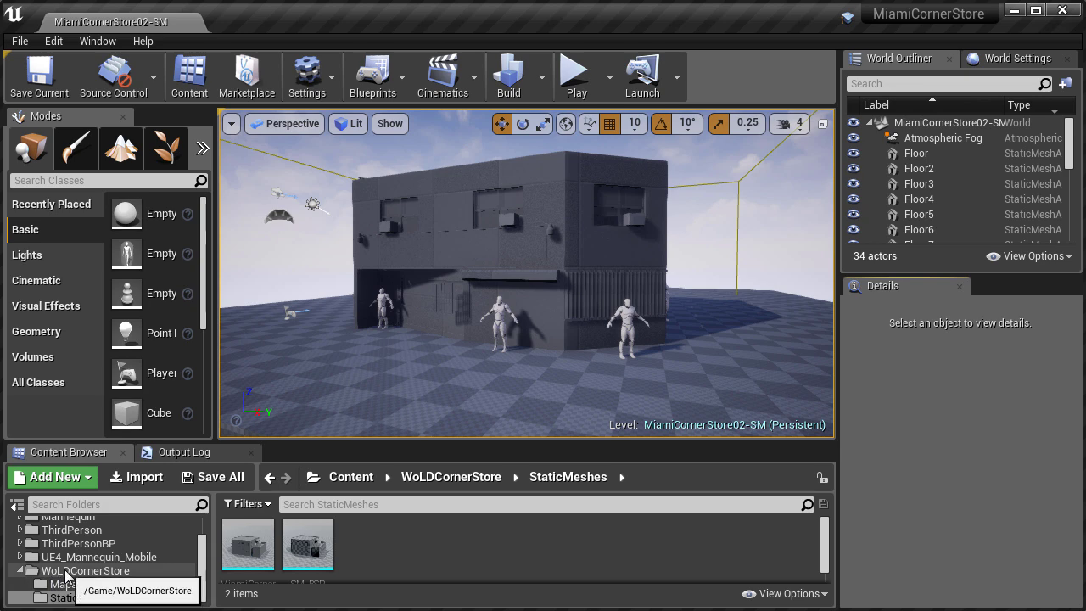
# Step: Switch to Unreal Editor and start importing sidewalk_corner.fbx and sidewalk_straight.fbx into the WoLDCornerStore StaticMeshes folder
pyautogui.click(77, 570)
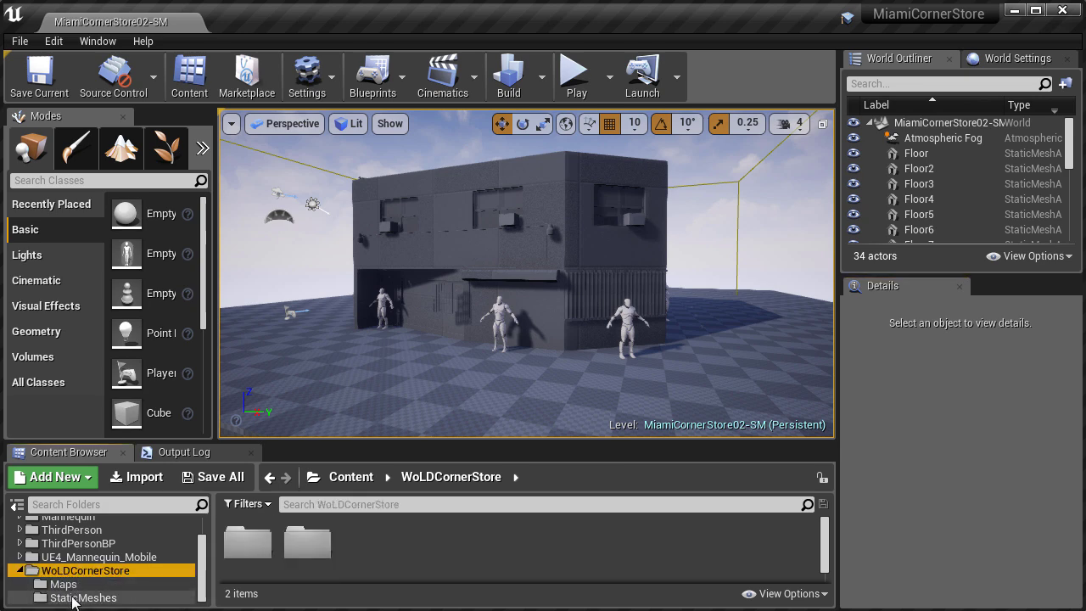
pyautogui.click(74, 598)
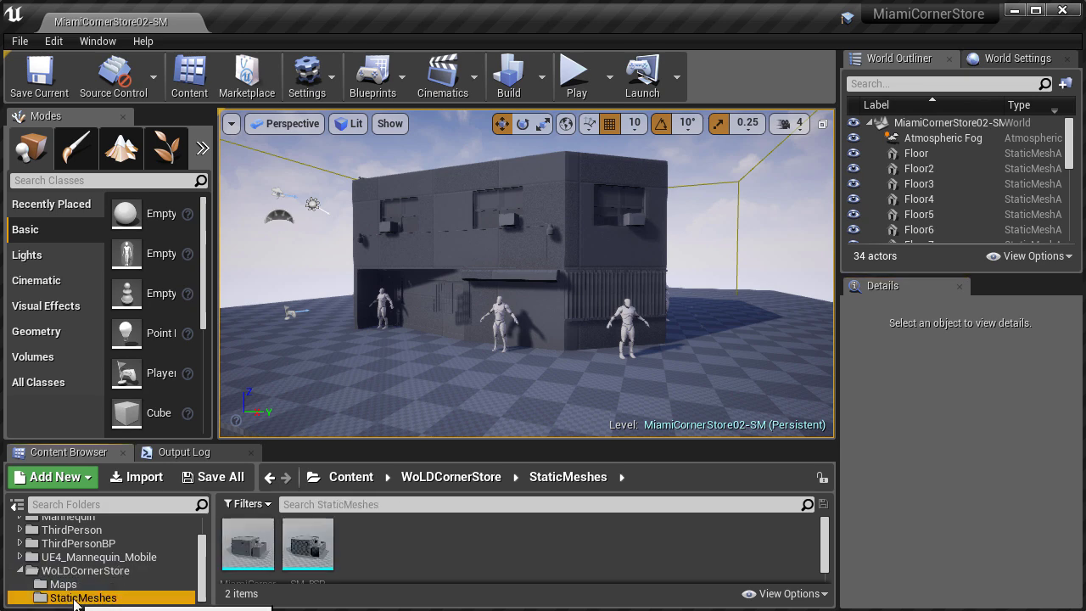
pyautogui.click(143, 480)
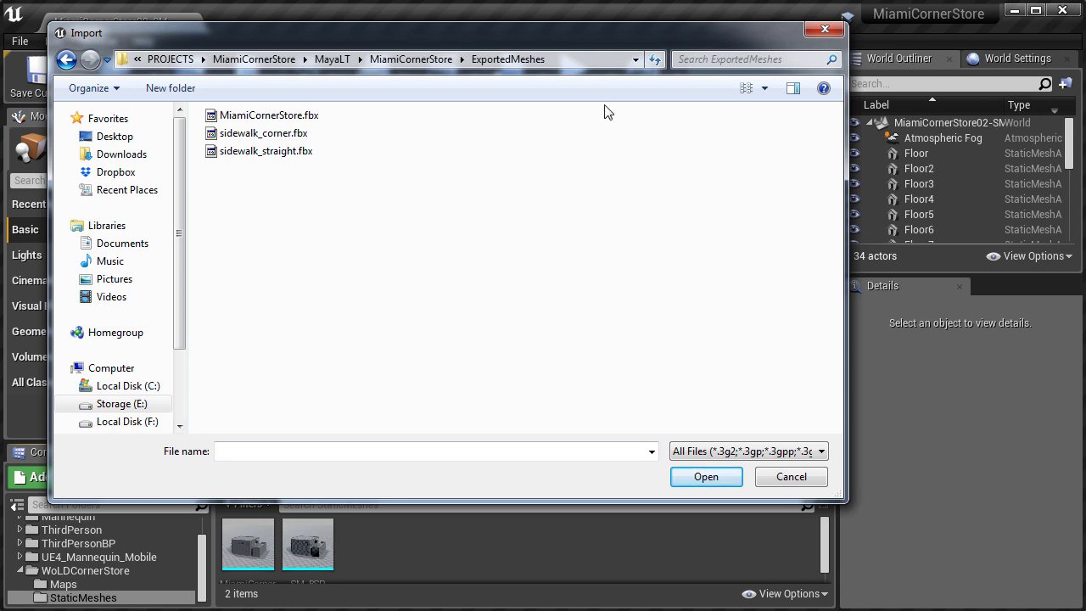
pyautogui.click(577, 65)
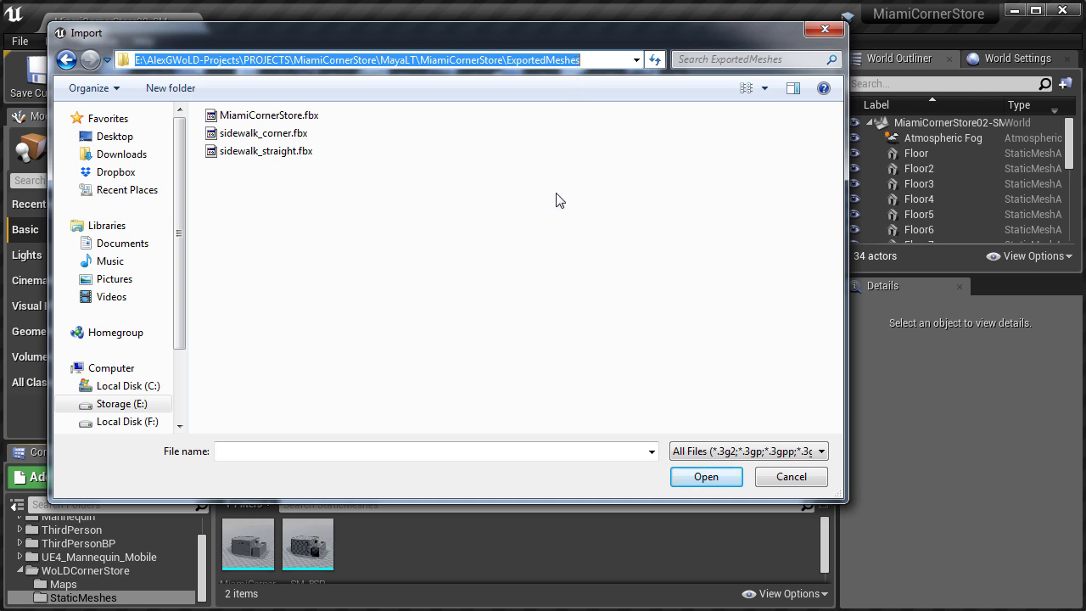
pyautogui.click(292, 138)
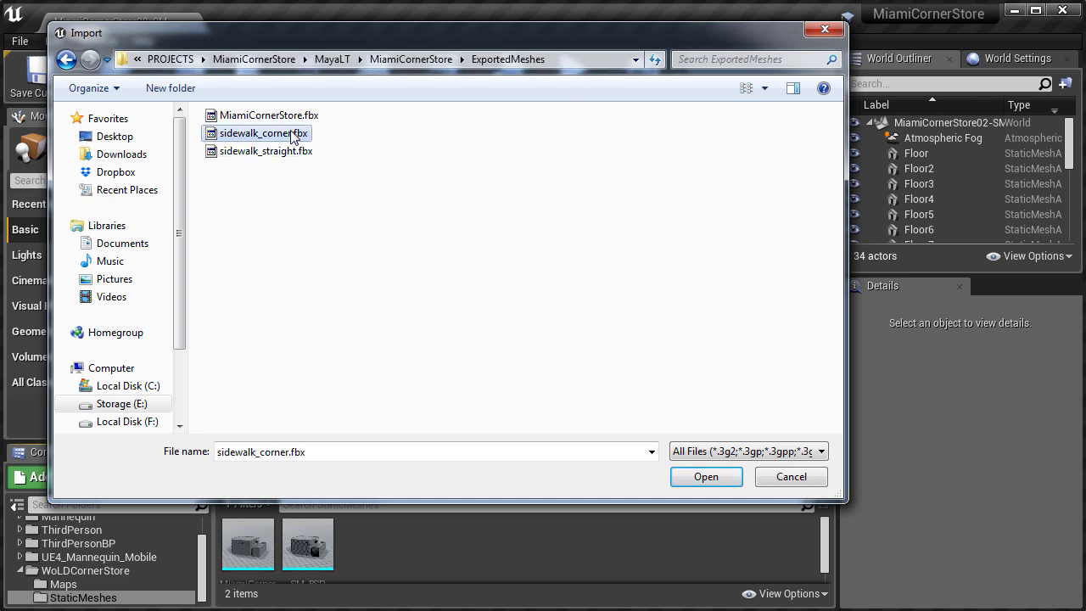
pyautogui.click(702, 477)
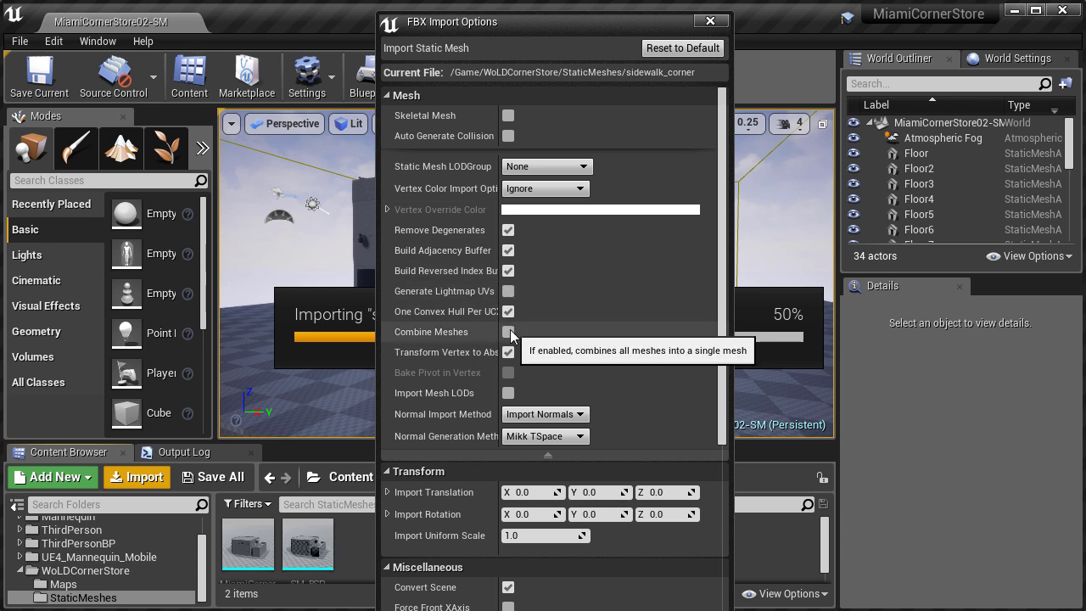
# Step: Import all the chosen sidewalk meshes with Import Materials and Import Textures turned off
pyautogui.moveTo(722, 351); pyautogui.dragTo(722, 509)
pyautogui.moveTo(649, 22); pyautogui.dragTo(645, 0)
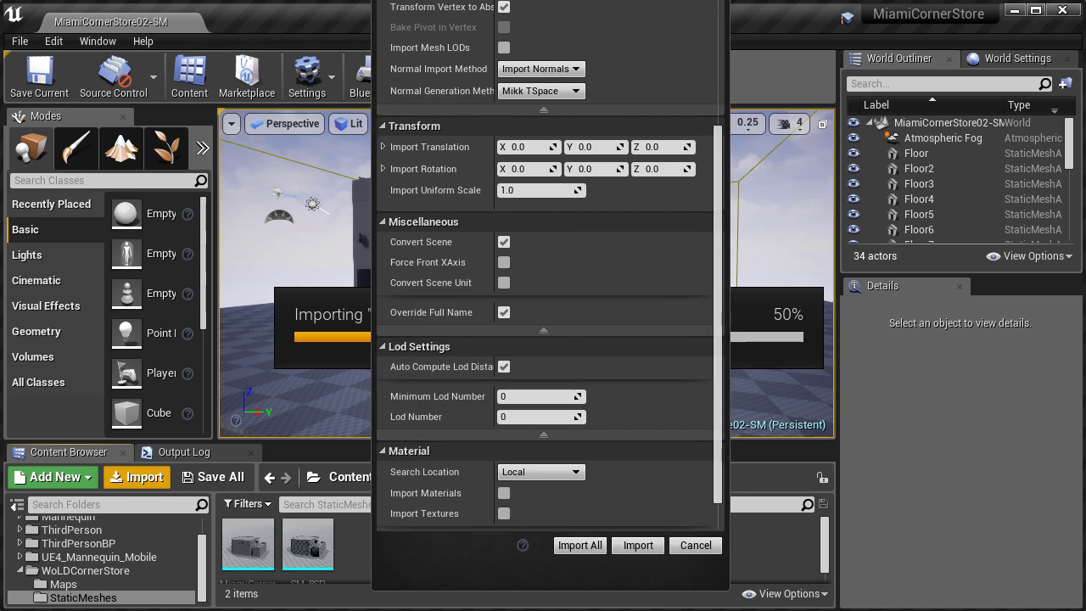
pyautogui.moveTo(720, 424); pyautogui.dragTo(723, 472)
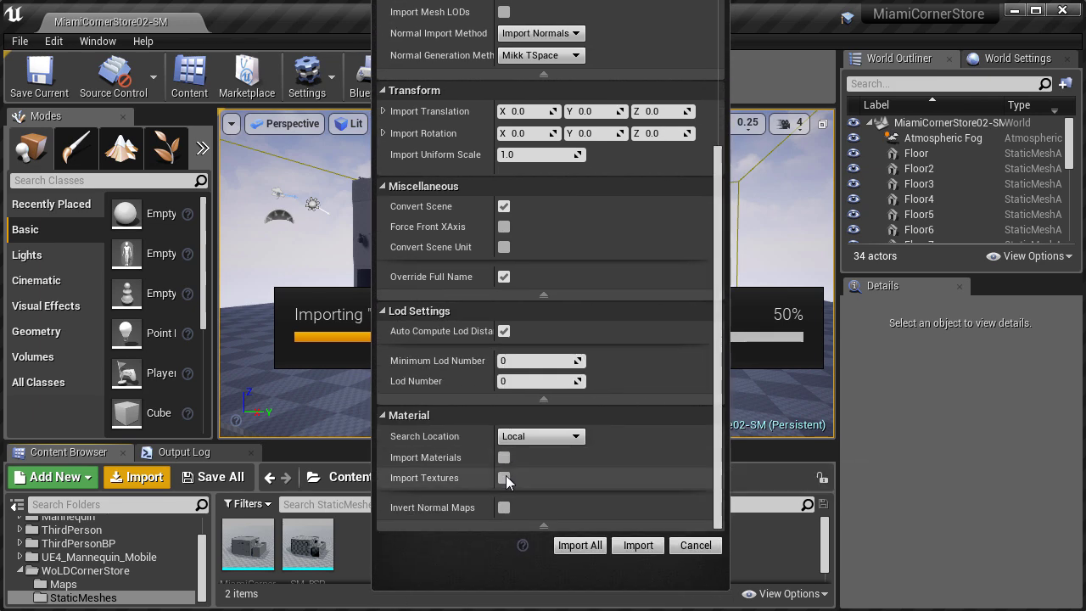
pyautogui.click(566, 545)
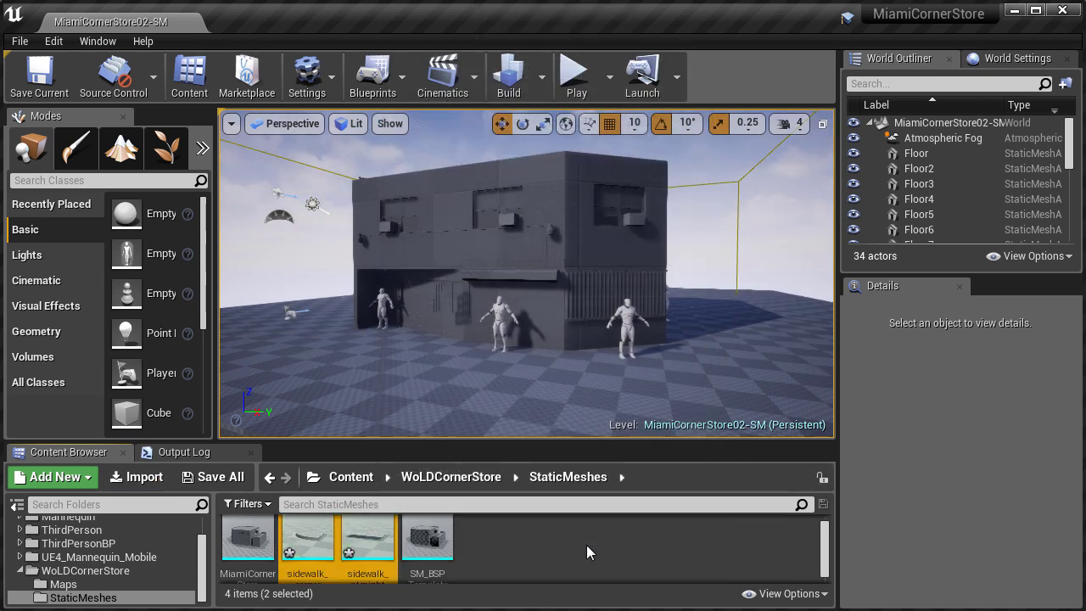
# Step: Place the sidewalk_straight and sidewalk_corner meshes in the level on the ground in front of the store
pyautogui.click(326, 539)
pyautogui.click(357, 540)
pyautogui.scroll(-1, 357, 540)
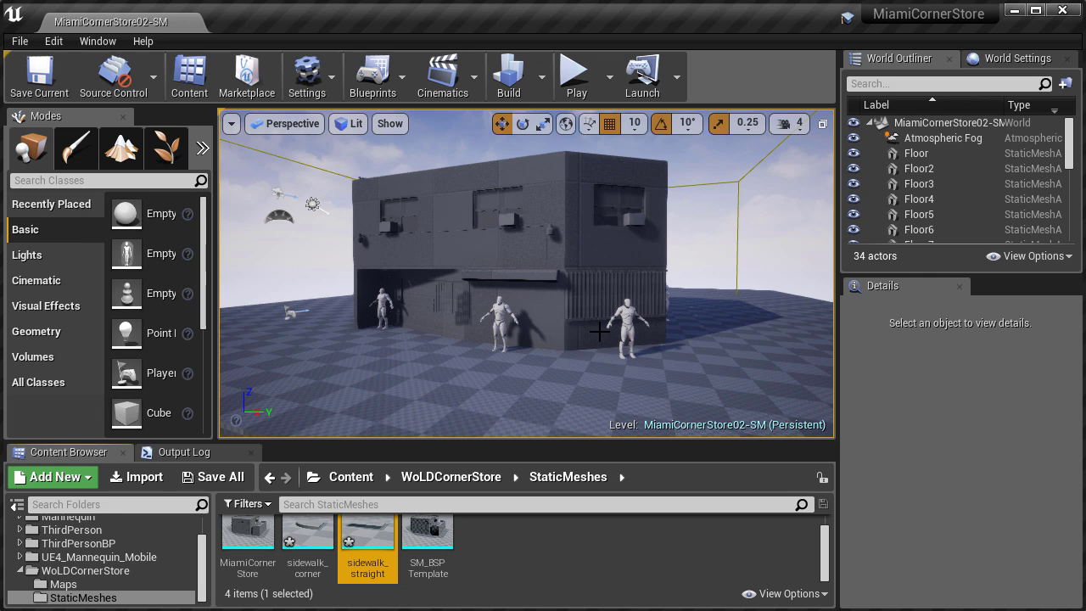
pyautogui.moveTo(384, 528); pyautogui.dragTo(539, 365)
pyautogui.moveTo(323, 539); pyautogui.dragTo(593, 358)
# Step: Select all the ground floor tiles around the store in the full-screen viewport and move them down below the sidewalk height
pyautogui.press('F11')
pyautogui.moveTo(637, 348)
pyautogui.mouseDown(button='right')
pyautogui.moveTo(645, 424)
pyautogui.moveTo(637, 348)
pyautogui.mouseUp(button='right')
pyautogui.click(895, 349)
pyautogui.moveTo(896, 349); pyautogui.dragTo(820, 301, button='right')
pyautogui.keyDown('ctrl'); pyautogui.click(820, 300); pyautogui.keyUp('ctrl')
pyautogui.keyDown('ctrl'); pyautogui.click(736, 212); pyautogui.keyUp('ctrl')
pyautogui.keyDown('ctrl'); pyautogui.click(676, 145); pyautogui.keyUp('ctrl')
pyautogui.keyDown('ctrl'); pyautogui.click(192, 336); pyautogui.keyUp('ctrl')
pyautogui.moveTo(192, 336); pyautogui.dragTo(424, 254, button='right')
pyautogui.keyDown('ctrl'); pyautogui.click(424, 255); pyautogui.keyUp('ctrl')
pyautogui.keyDown('ctrl'); pyautogui.click(366, 298); pyautogui.keyUp('ctrl')
pyautogui.keyDown('ctrl'); pyautogui.click(356, 250); pyautogui.keyUp('ctrl')
pyautogui.keyDown('alt'); pyautogui.moveTo(396, 180); pyautogui.dragTo(245, 207); pyautogui.keyUp('alt')
pyautogui.moveTo(265, 204)
pyautogui.mouseDown(button='right')
pyautogui.moveTo(305, 170)
pyautogui.moveTo(263, 209)
pyautogui.mouseUp(button='right')
pyautogui.keyDown('alt'); pyautogui.moveTo(227, 217); pyautogui.dragTo(228, 220); pyautogui.keyUp('alt')
pyautogui.moveTo(523, 275); pyautogui.dragTo(424, 295, button='right')
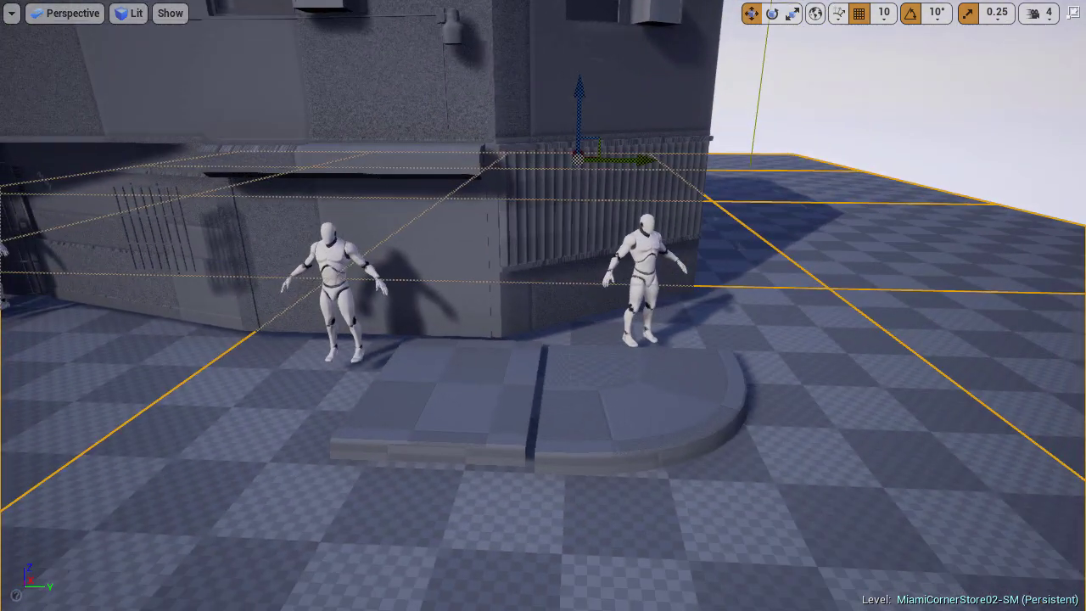
# Step: Slide the curved sidewalk piece away from the straight one and position both pieces around the store's front corner
pyautogui.click(497, 381)
pyautogui.click(604, 370)
pyautogui.moveTo(590, 341); pyautogui.dragTo(769, 345)
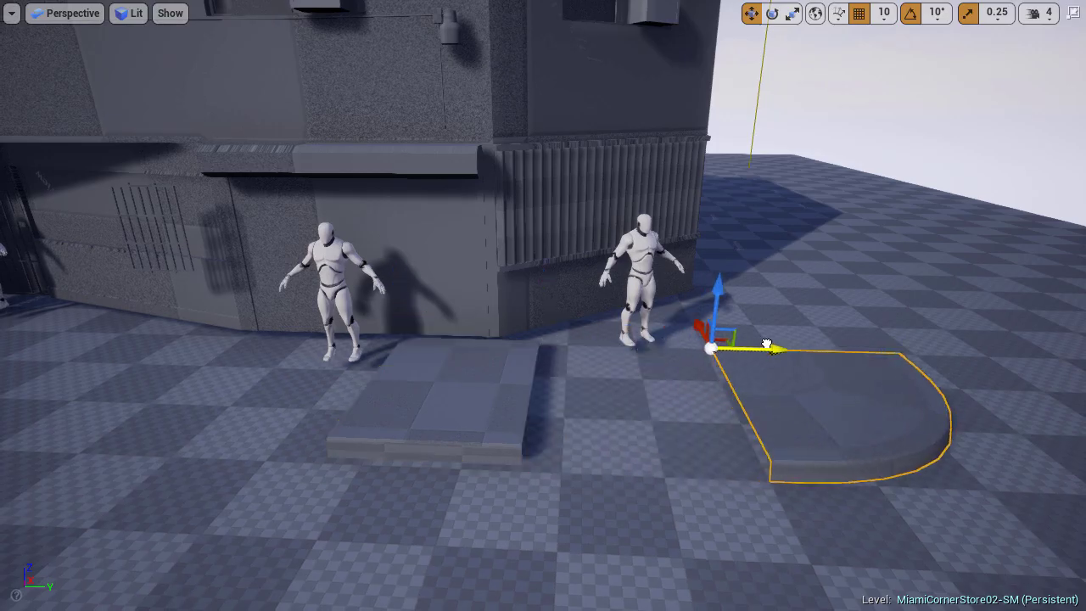
pyautogui.moveTo(499, 339); pyautogui.dragTo(649, 343)
pyautogui.moveTo(649, 342); pyautogui.dragTo(611, 394, button='right')
pyautogui.moveTo(672, 165); pyautogui.dragTo(363, 125)
pyautogui.moveTo(364, 125); pyautogui.dragTo(255, 136, button='right')
pyautogui.moveTo(662, 369); pyautogui.dragTo(687, 371)
pyautogui.moveTo(687, 370); pyautogui.dragTo(543, 172, button='right')
# Step: Duplicate a straight sidewalk piece, rotate it perpendicular to the front run and move it beside the store's side wall
pyautogui.keyDown('alt'); pyautogui.moveTo(542, 172); pyautogui.dragTo(755, 156); pyautogui.keyUp('alt')
pyautogui.press('e')
pyautogui.moveTo(705, 181); pyautogui.dragTo(781, 174)
pyautogui.press('w')
pyautogui.moveTo(711, 158); pyautogui.dragTo(900, 250)
pyautogui.moveTo(900, 249); pyautogui.dragTo(814, 318, button='right')
pyautogui.moveTo(785, 253); pyautogui.dragTo(454, 239)
pyautogui.moveTo(454, 240); pyautogui.dragTo(594, 254, button='right')
# Step: Fine-tune the alignment of the sidewalk pieces at the store's corner, clear the selection and switch the viewport to Lighting Only
pyautogui.click(229, 340)
pyautogui.moveTo(281, 362); pyautogui.dragTo(178, 356, button='right')
pyautogui.moveTo(405, 277); pyautogui.dragTo(466, 286)
pyautogui.moveTo(610, 334); pyautogui.dragTo(735, 323, button='right')
pyautogui.click(734, 322)
pyautogui.click(577, 356)
pyautogui.moveTo(612, 323); pyautogui.dragTo(618, 336)
pyautogui.moveTo(625, 291); pyautogui.dragTo(644, 353)
pyautogui.press('Escape')
pyautogui.moveTo(644, 353); pyautogui.dragTo(524, 335, button='right')
pyautogui.hotkey('alt', '6')
# Step: Duplicate the straight sidewalk pieces, in groups, end to end along the store's front until they extend past the building
pyautogui.click(524, 334)
pyautogui.keyDown('alt'); pyautogui.moveTo(515, 303); pyautogui.dragTo(359, 297); pyautogui.keyUp('alt')
pyautogui.keyDown('ctrl'); pyautogui.click(481, 321); pyautogui.keyUp('ctrl')
pyautogui.moveTo(480, 321); pyautogui.dragTo(667, 305, button='right')
pyautogui.keyDown('alt'); pyautogui.moveTo(688, 300); pyautogui.dragTo(712, 302); pyautogui.keyUp('alt')
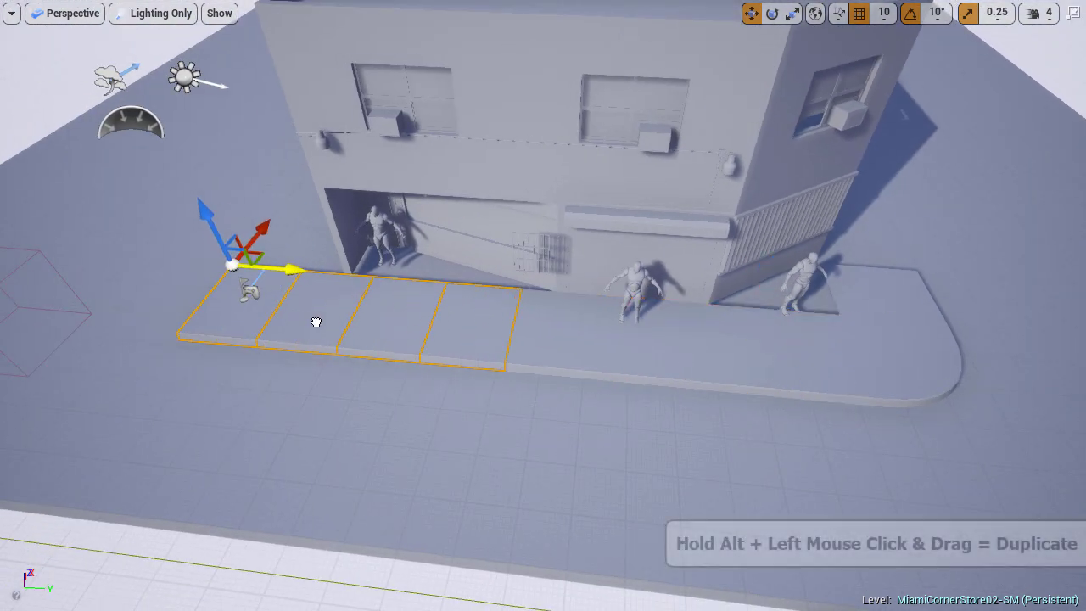
pyautogui.moveTo(315, 322); pyautogui.dragTo(561, 358, button='middle')
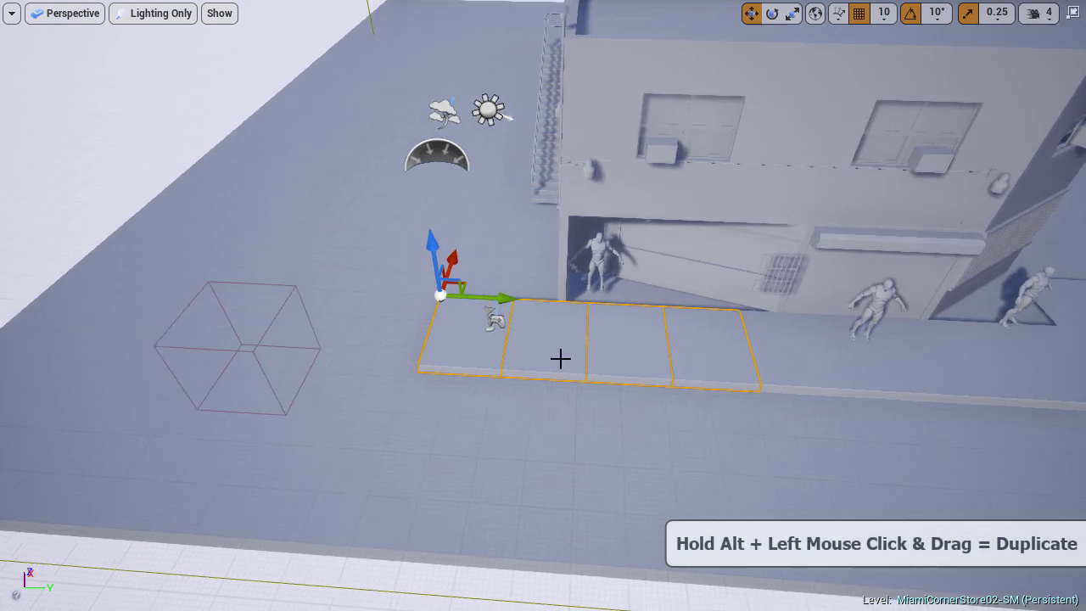
pyautogui.keyDown('alt'); pyautogui.moveTo(511, 301); pyautogui.dragTo(370, 301); pyautogui.keyUp('alt')
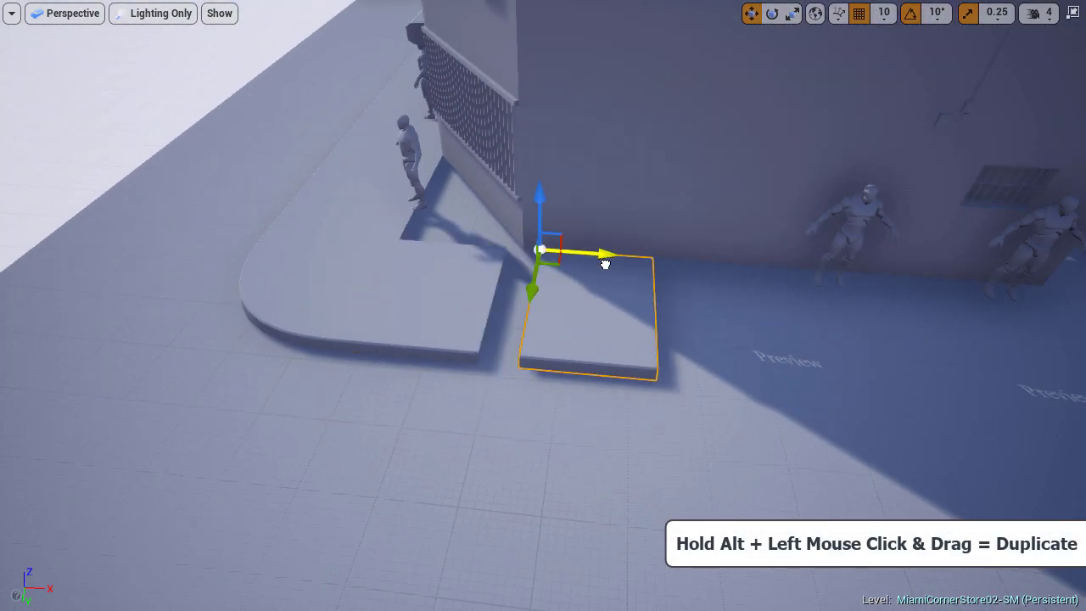
# Step: Duplicate the rotated straight sidewalk pieces end to end along the store's side wall and past the rear of the building
pyautogui.keyDown('alt'); pyautogui.moveTo(605, 265); pyautogui.dragTo(802, 297); pyautogui.keyUp('alt')
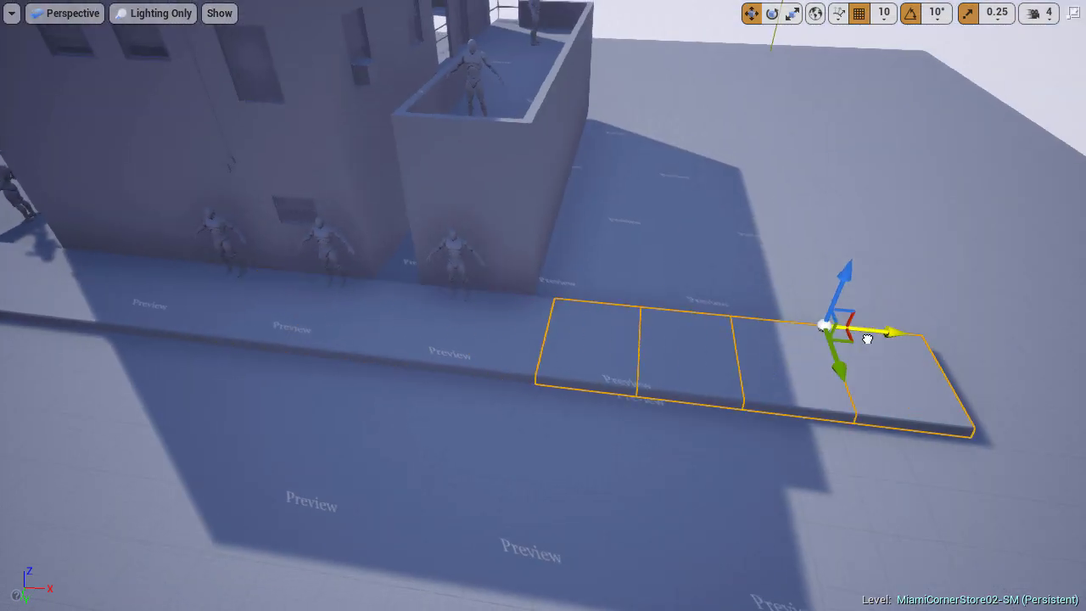
pyautogui.moveTo(863, 334); pyautogui.dragTo(887, 347)
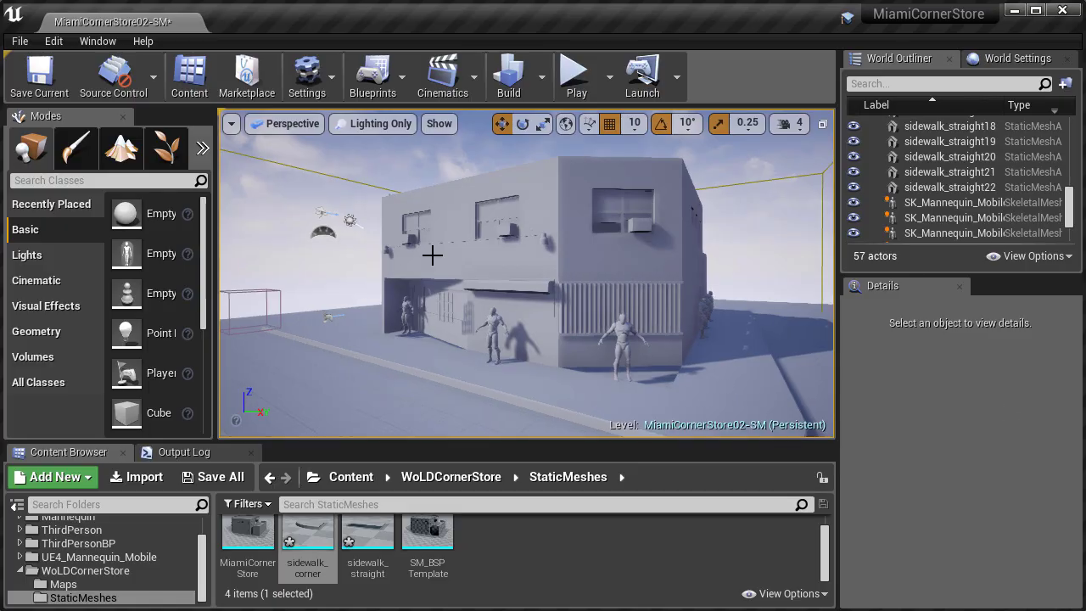
# Step: Save the level and all changed assets
pyautogui.click(21, 41)
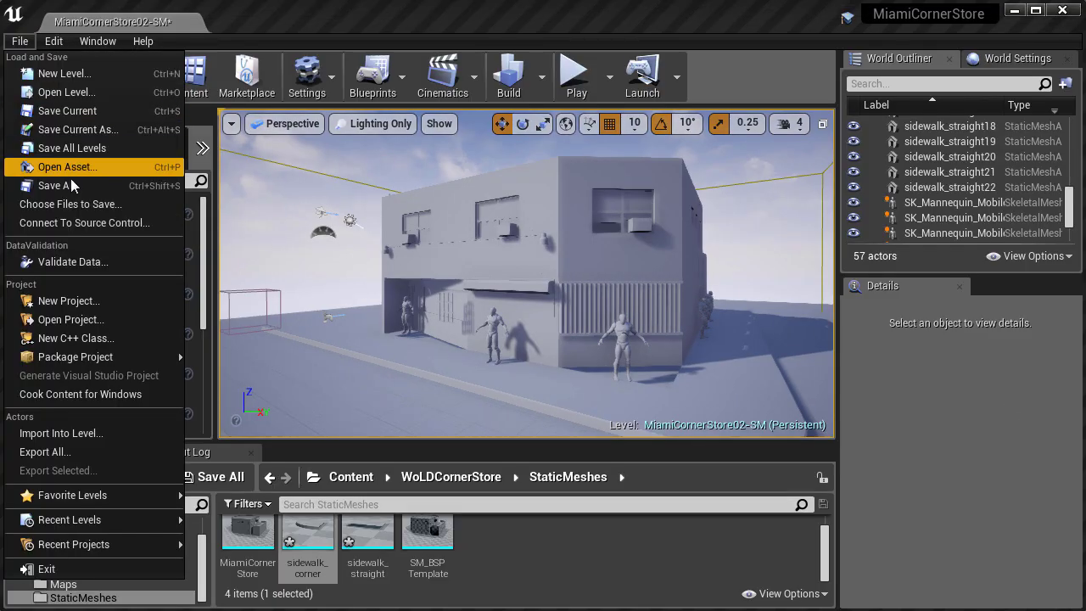